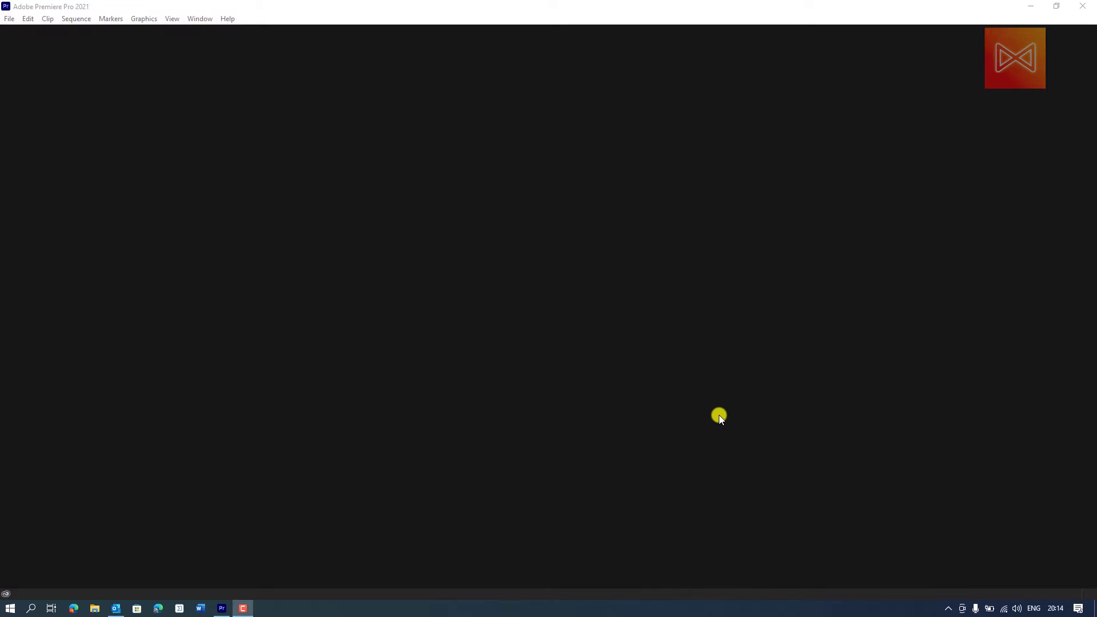
- Create a new project named "Basics of video editing", keeping the default location and settings
key("ctrl+alt+n")
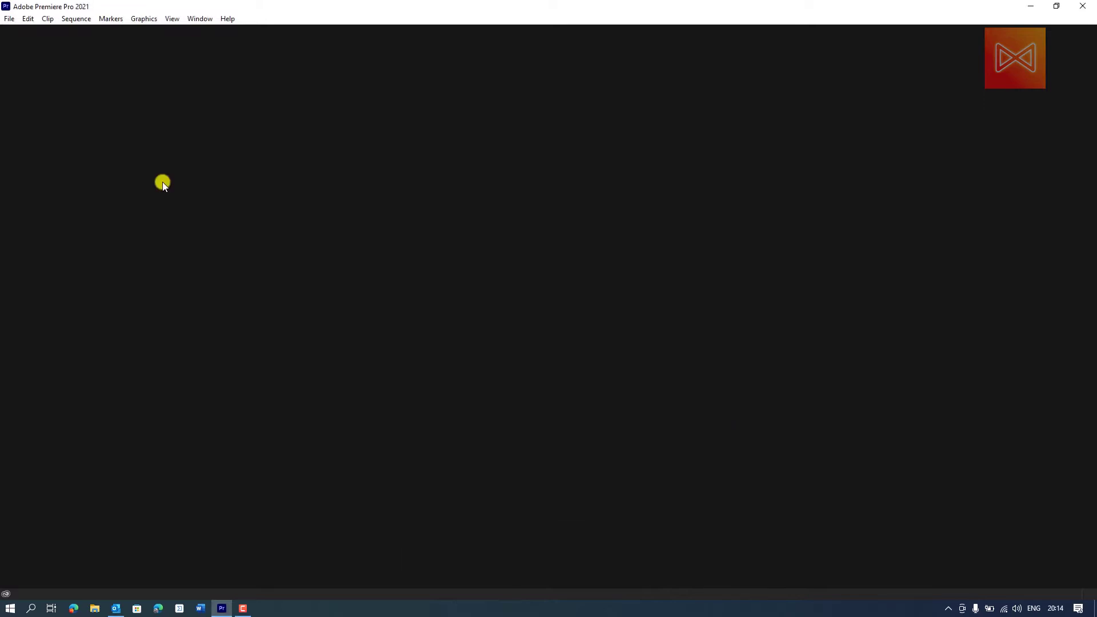
left_click(9, 18)
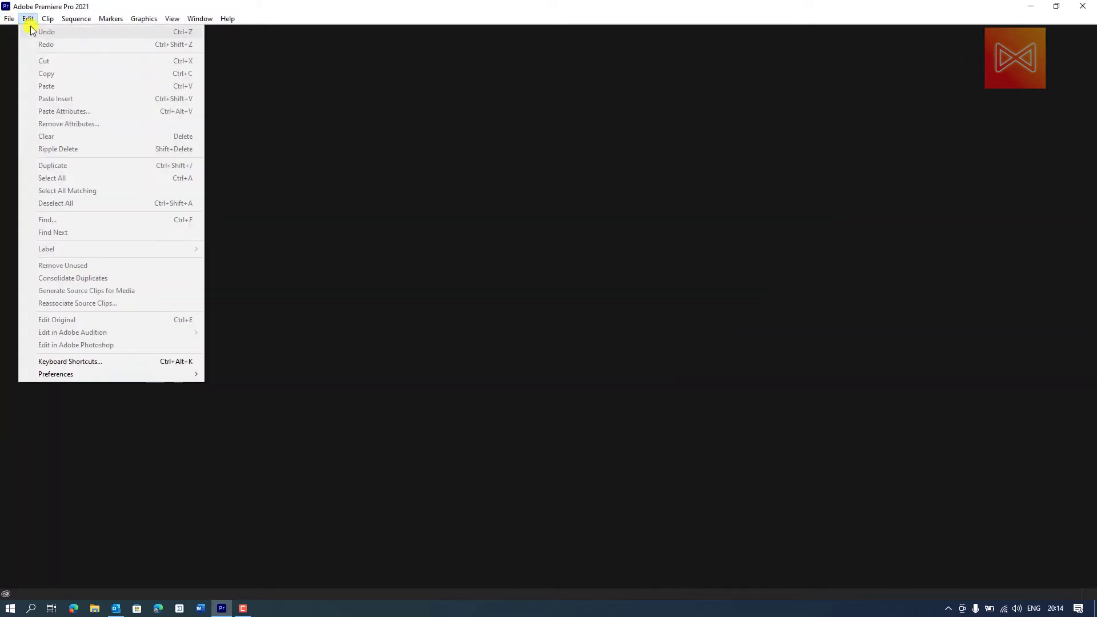
mouse_move(29, 33)
left_click(269, 32)
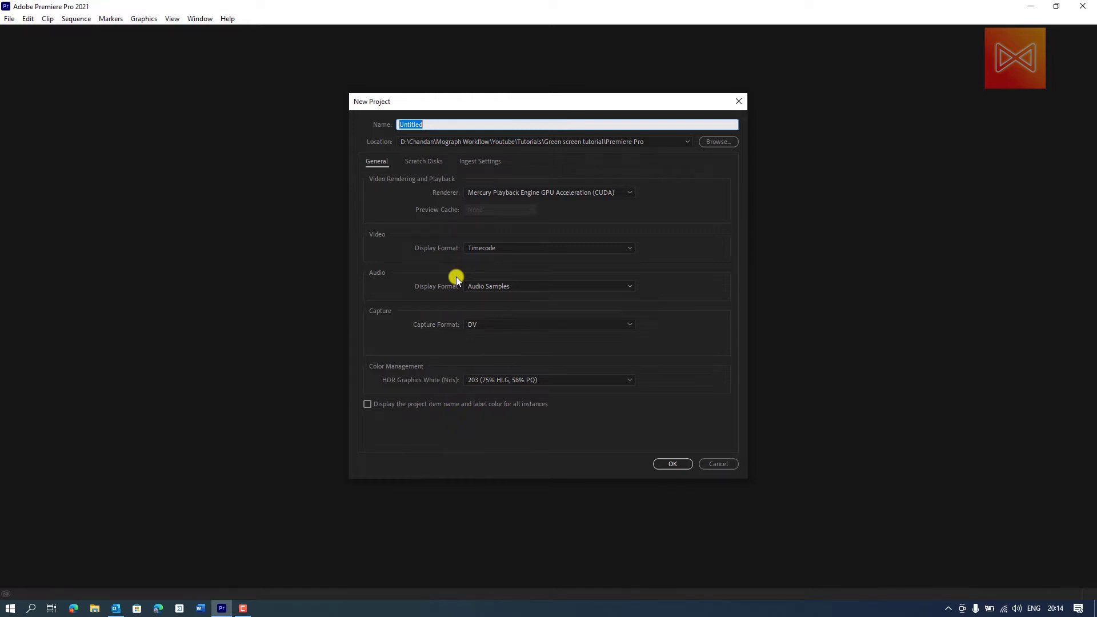
type("Basics of video editing")
key("Return")
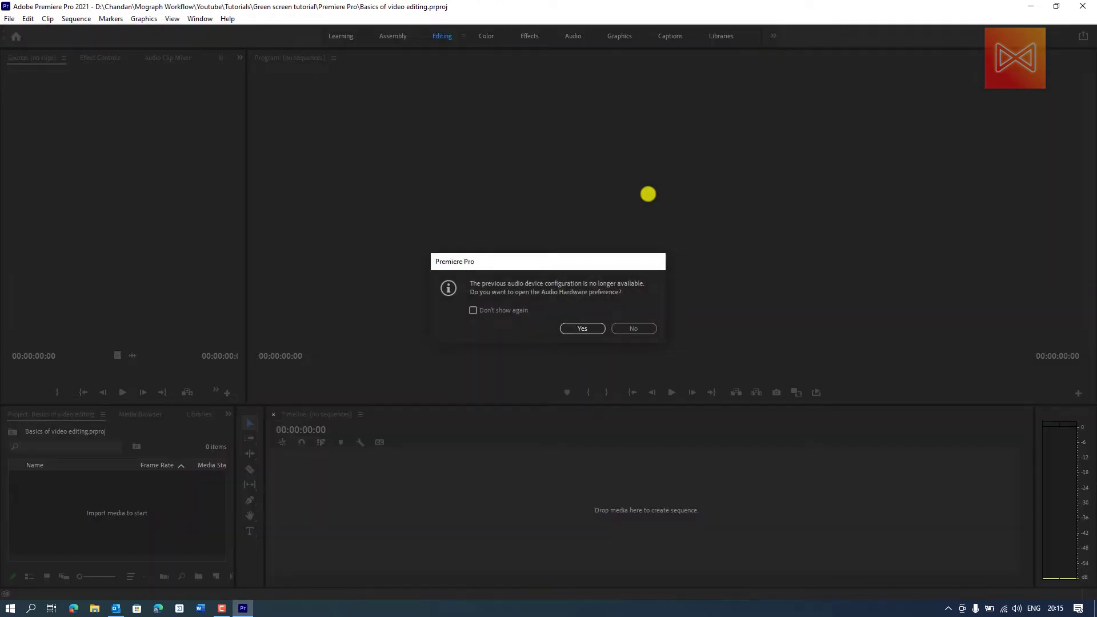
left_click(563, 327)
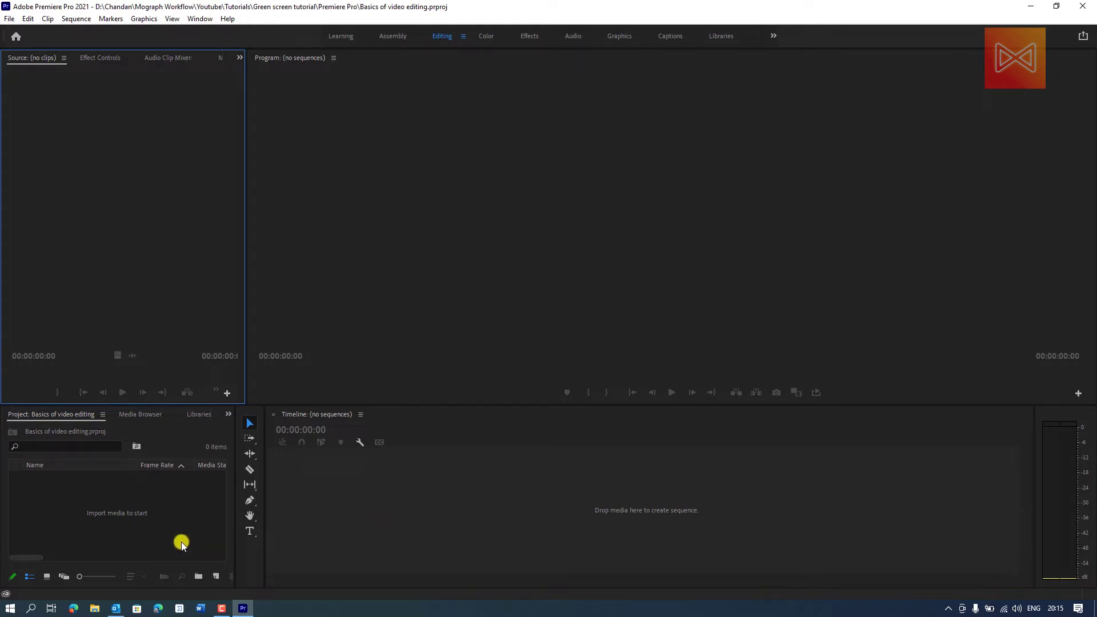
left_click(214, 577)
left_click(235, 450)
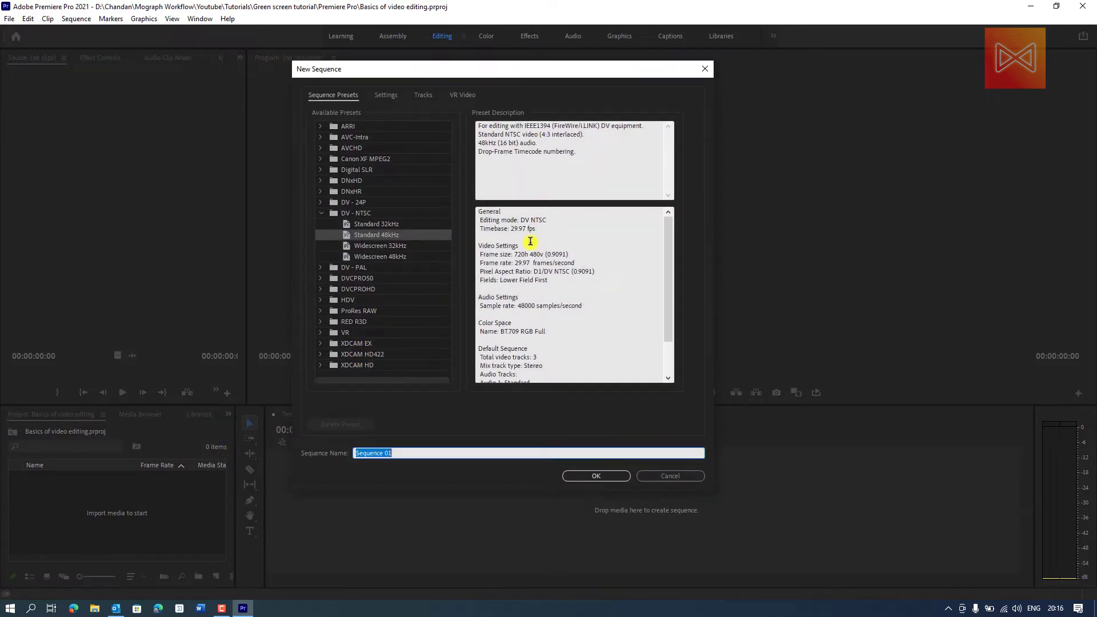
left_click(406, 452)
key("ctrl+a")
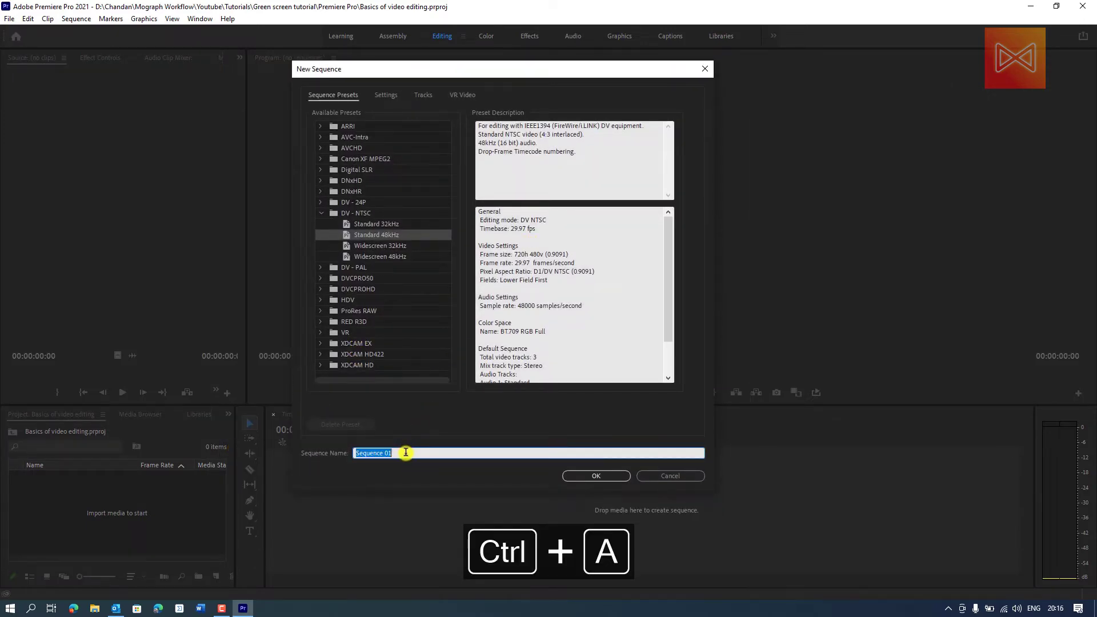
key("BackSpace")
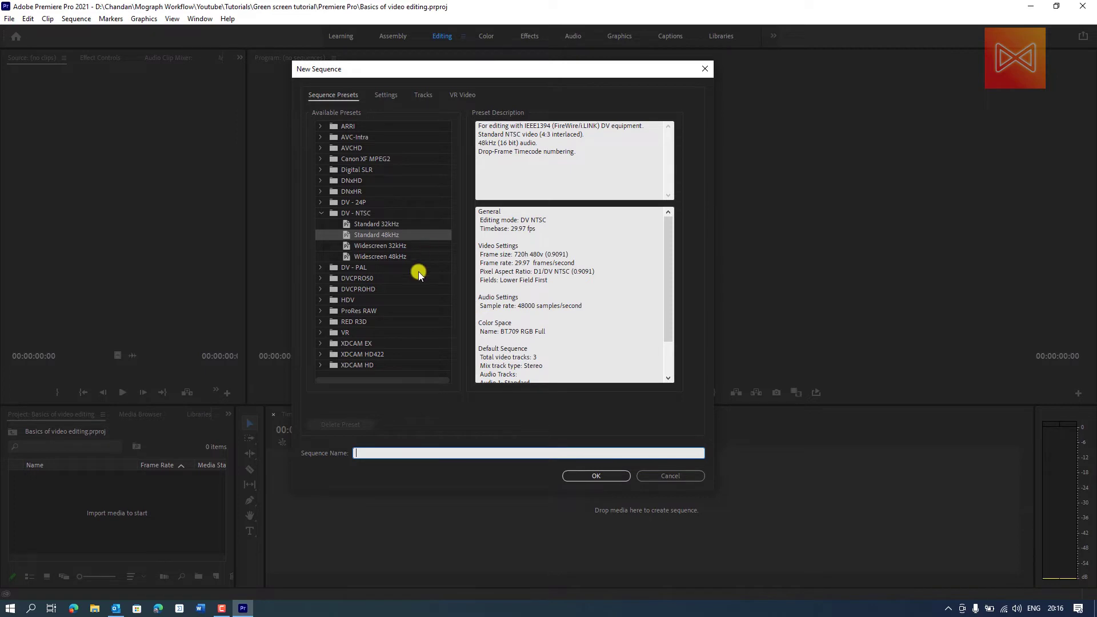
left_click(670, 474)
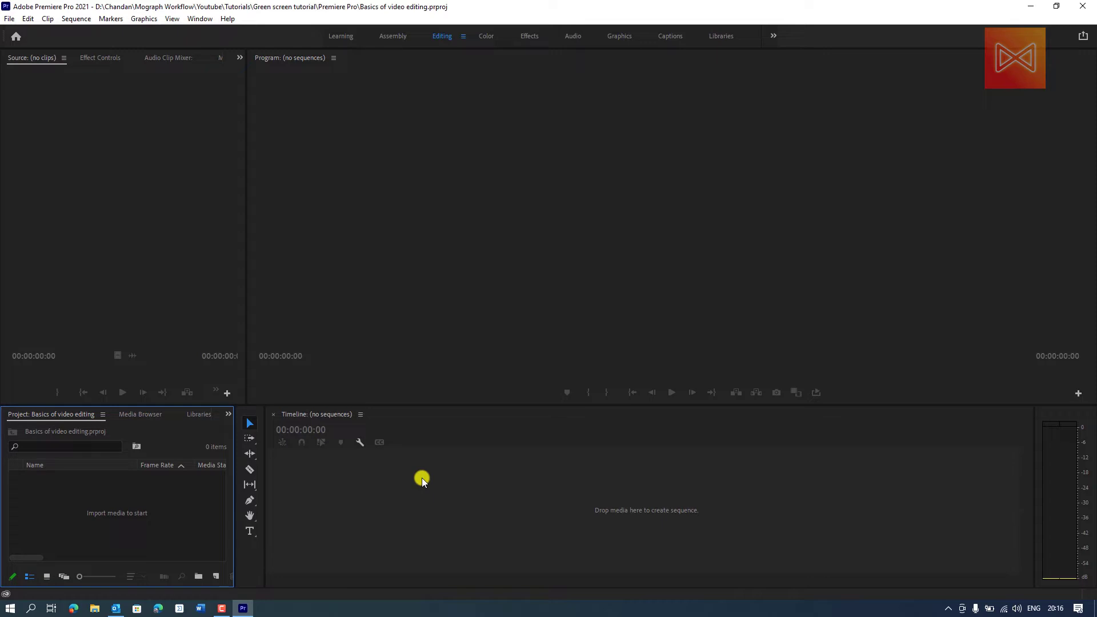
- Switch to File Explorer and bring the mixkit-going-down-a-curved-highway-down-a-mountain-41576 MP4 from the Footage folder into the empty timeline as a new sequence
key("super+r")
type("downloads")
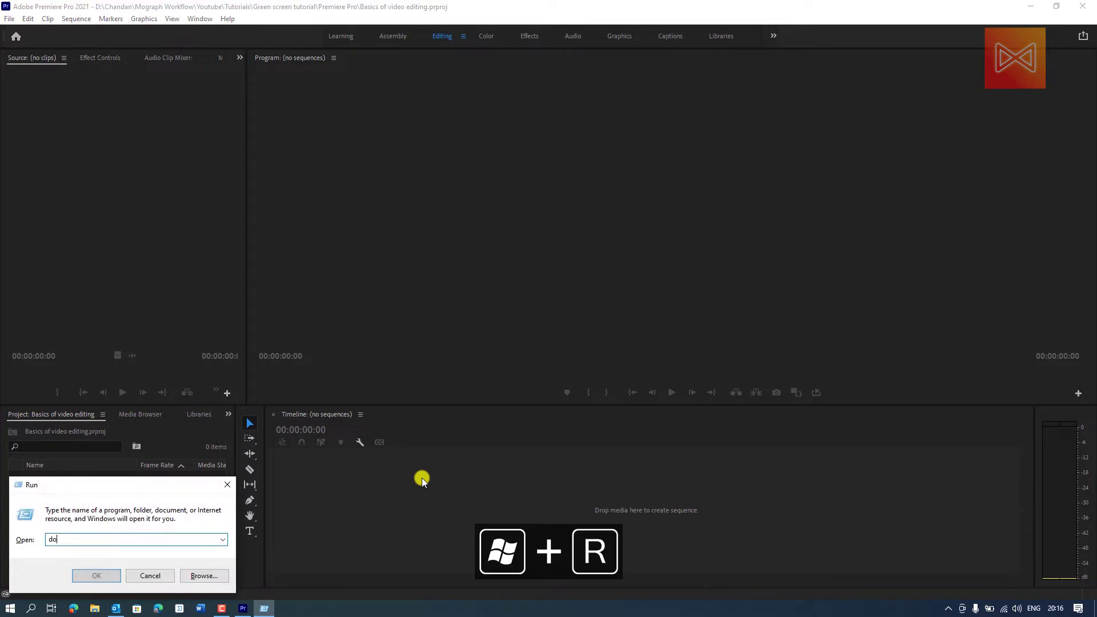
key("Return")
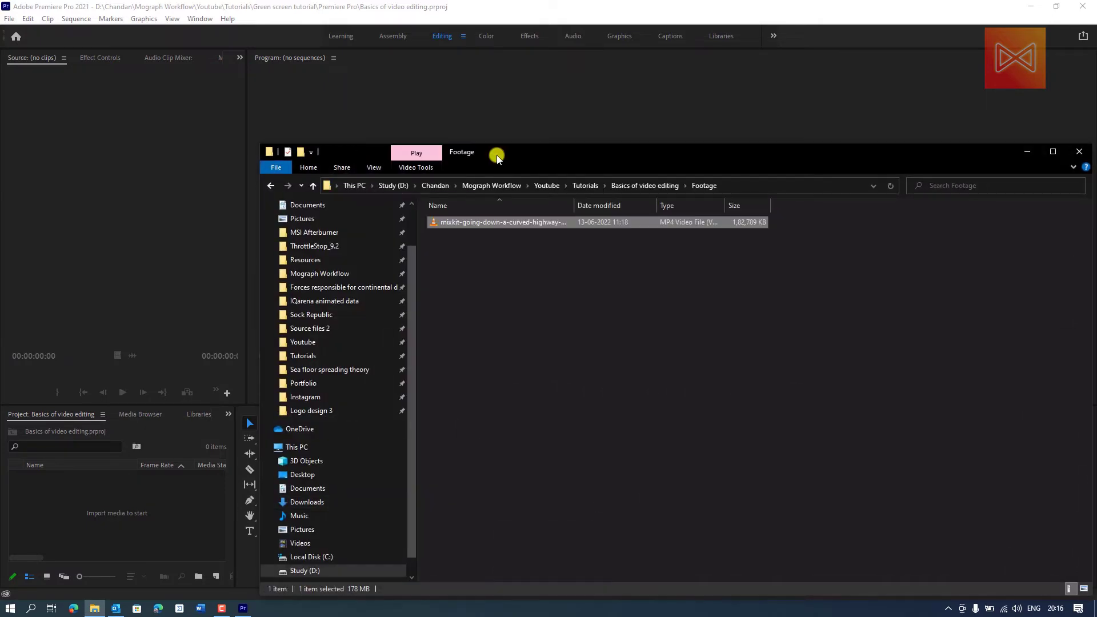
left_click(1093, 566)
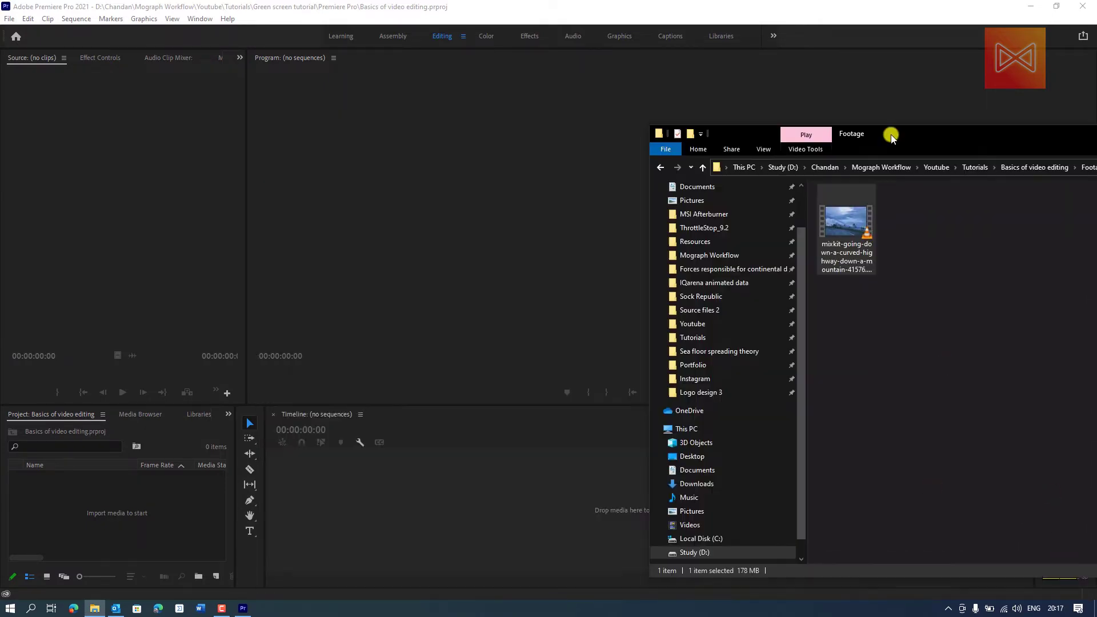
left_click_drag(889, 135, 898, 121)
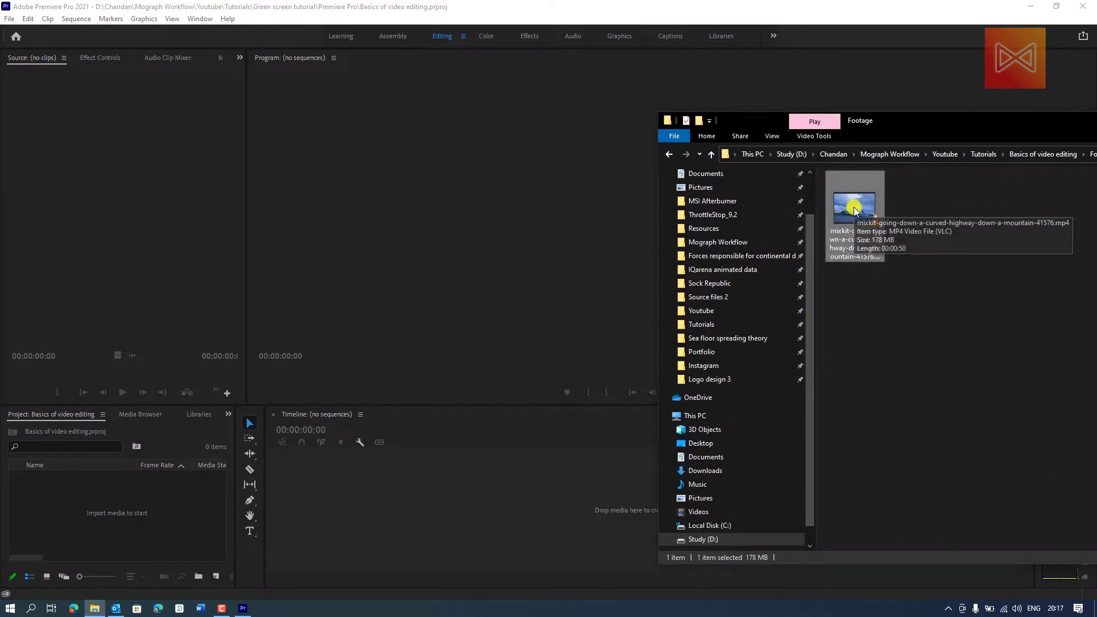
left_click_drag(866, 222, 384, 497)
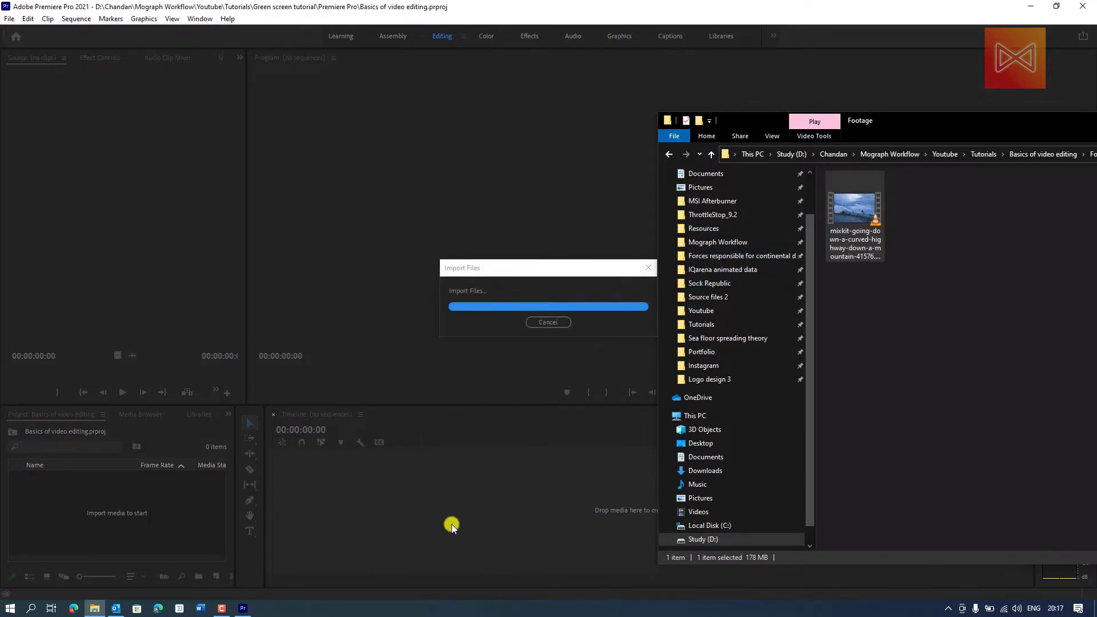
left_click(426, 6)
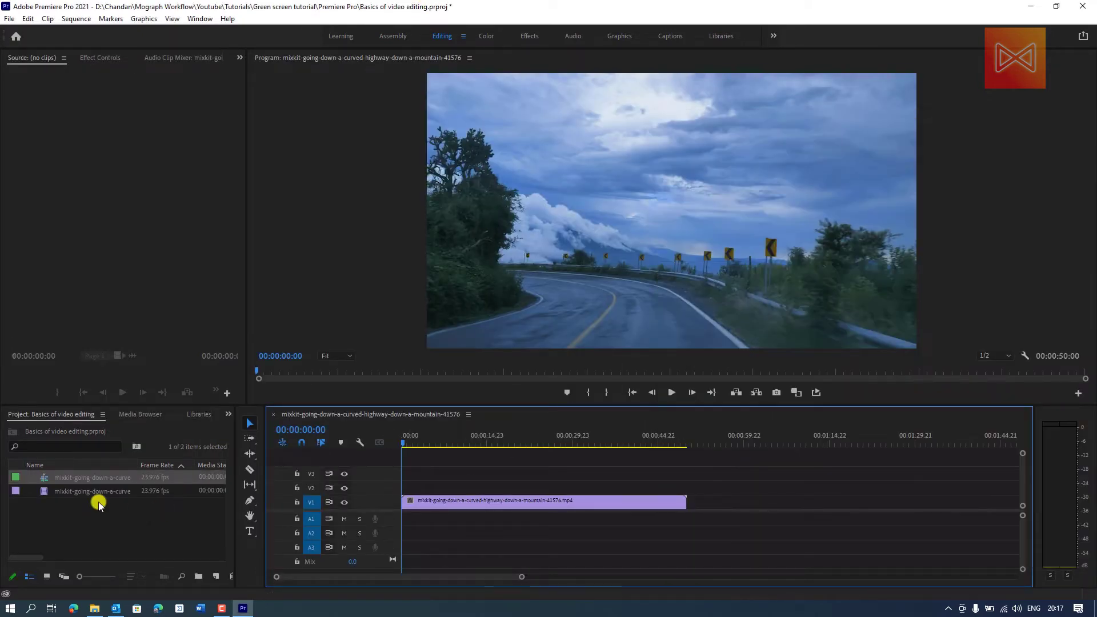
- Review the new sequence's settings, including its frame size and timebase, and accept them without changes
left_click(44, 491)
left_click(43, 476)
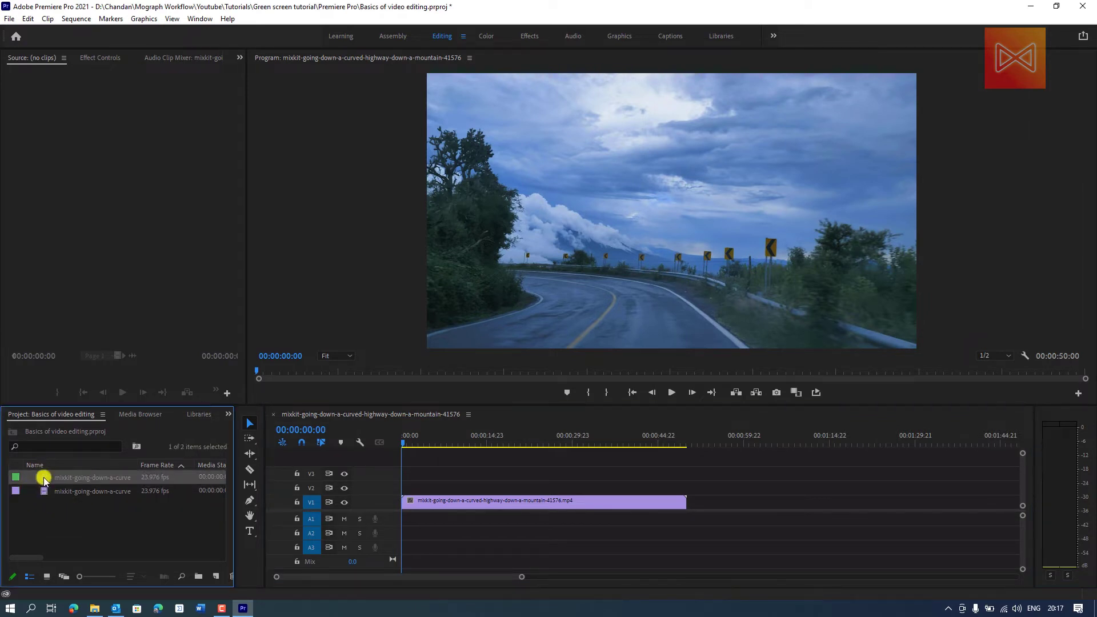
right_click(75, 477)
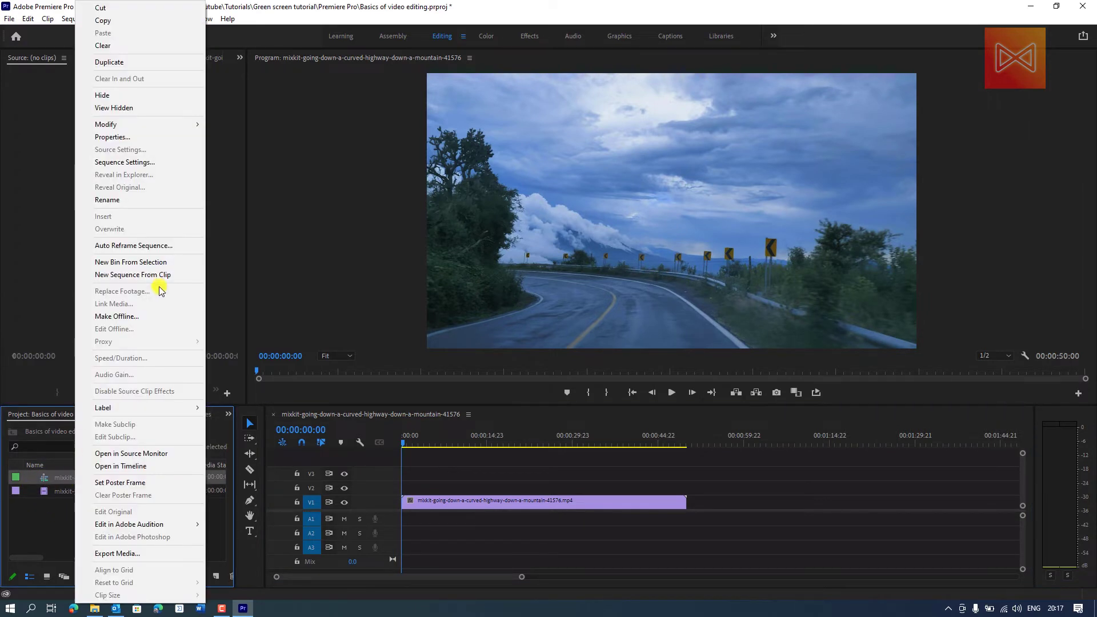
left_click(127, 162)
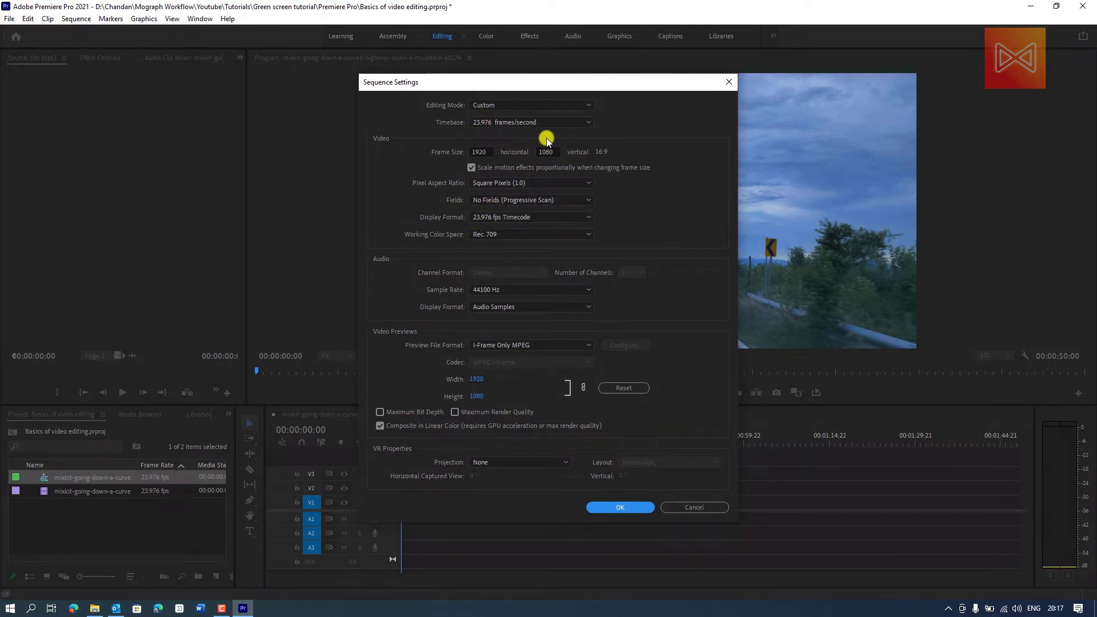
left_click_drag(490, 152, 462, 155)
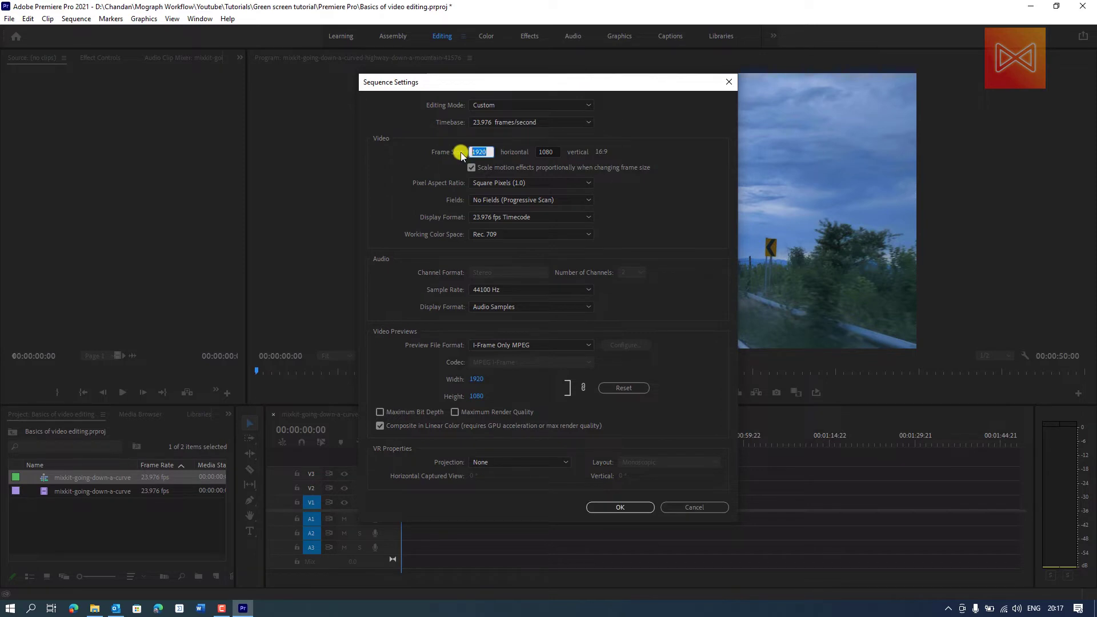
left_click(617, 507)
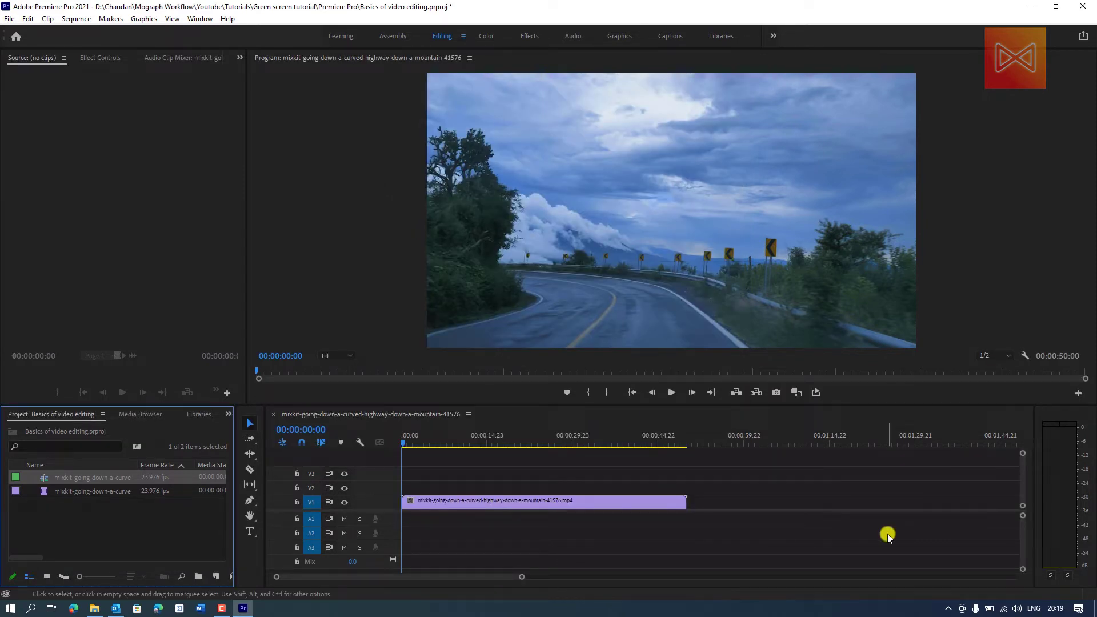
- Adjust the height of video track V1 in the timeline until it is tall enough to show the clip's thumbnail
left_click(887, 534)
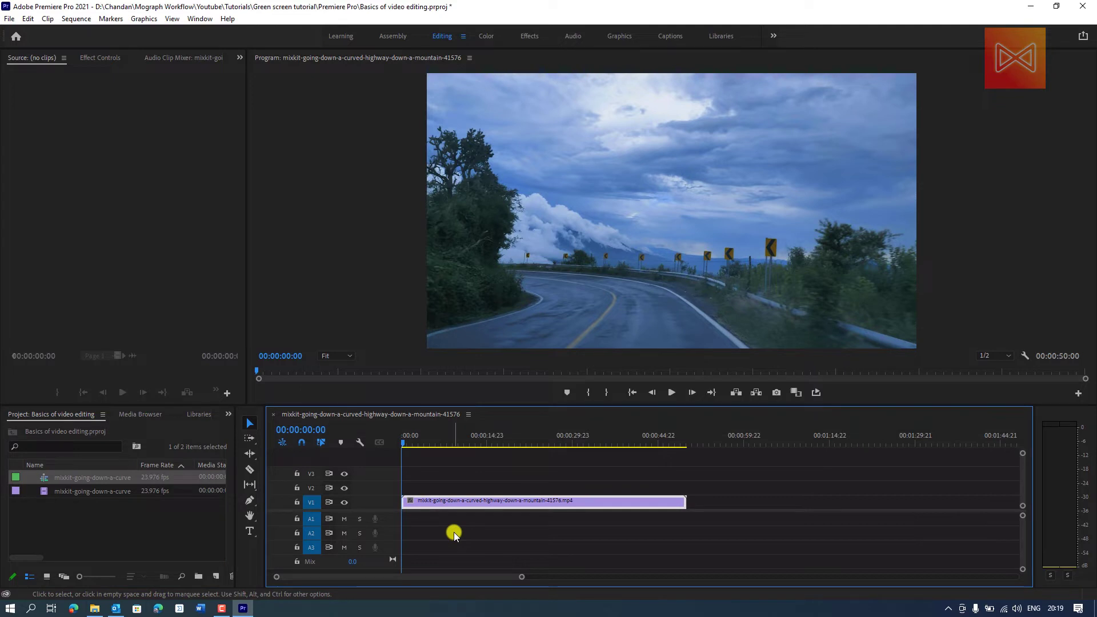
left_click(454, 532)
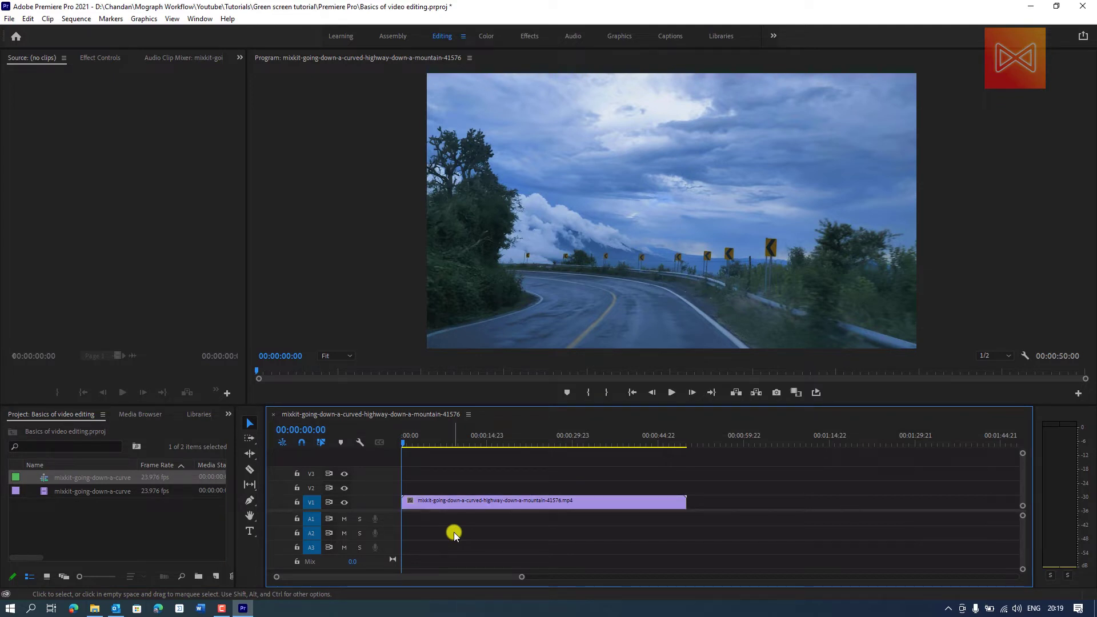
key("ctrl+equal")
key("ctrl+equal")
key("ctrl+equal")
key("ctrl+equal")
key("ctrl+minus")
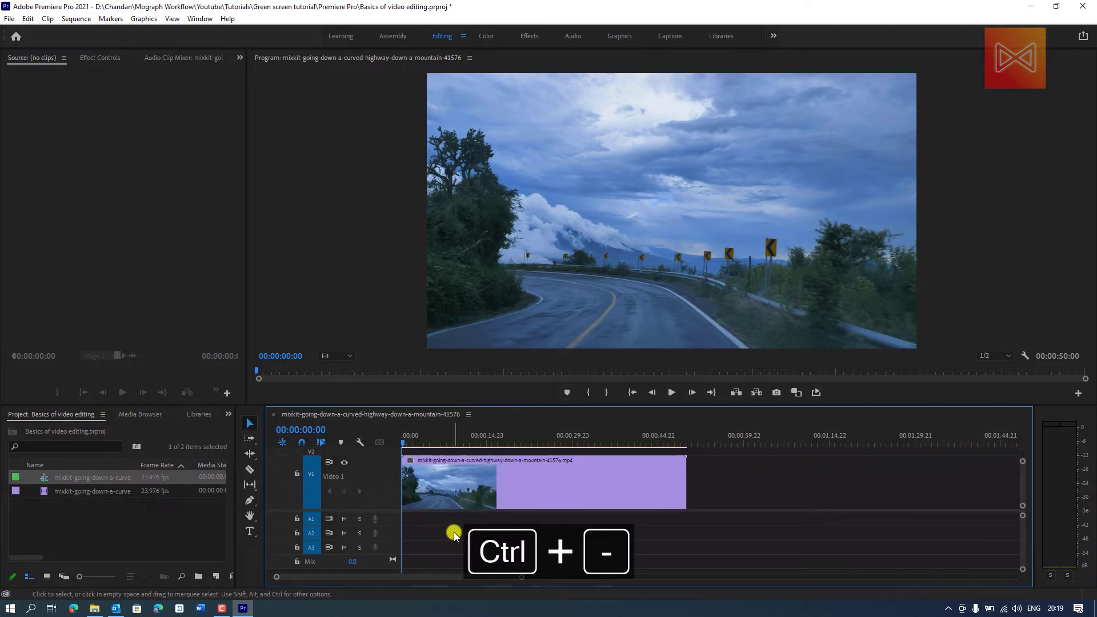
key("ctrl+minus")
key("ctrl+equal")
key("ctrl+equal")
key("ctrl+minus")
key("ctrl+minus")
key("ctrl+equal")
key("ctrl+minus")
key("ctrl+minus")
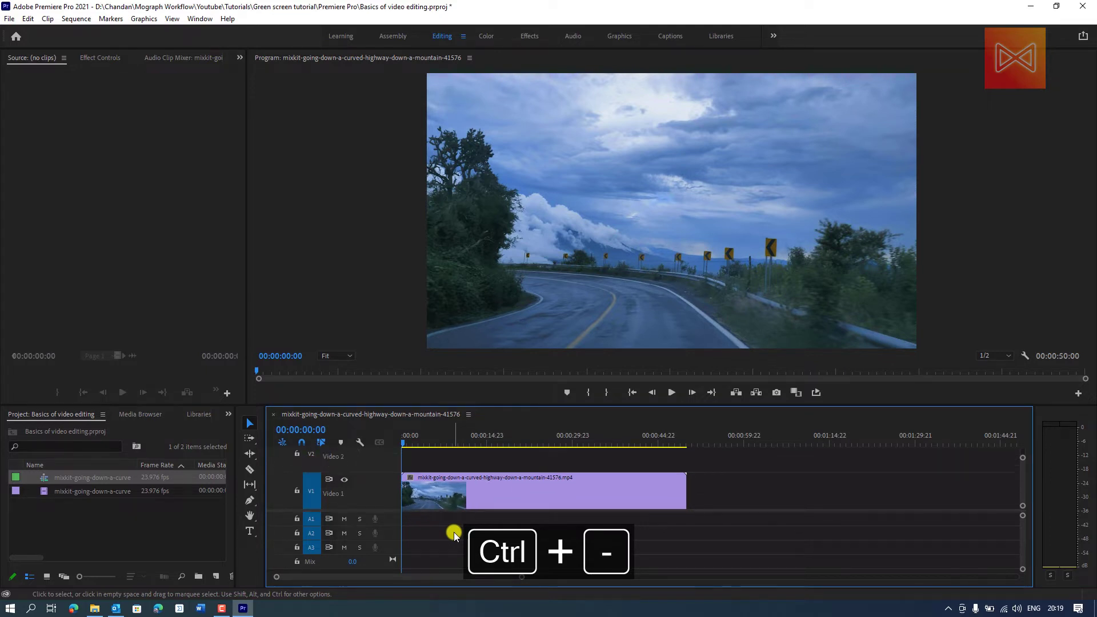
key("ctrl+equal")
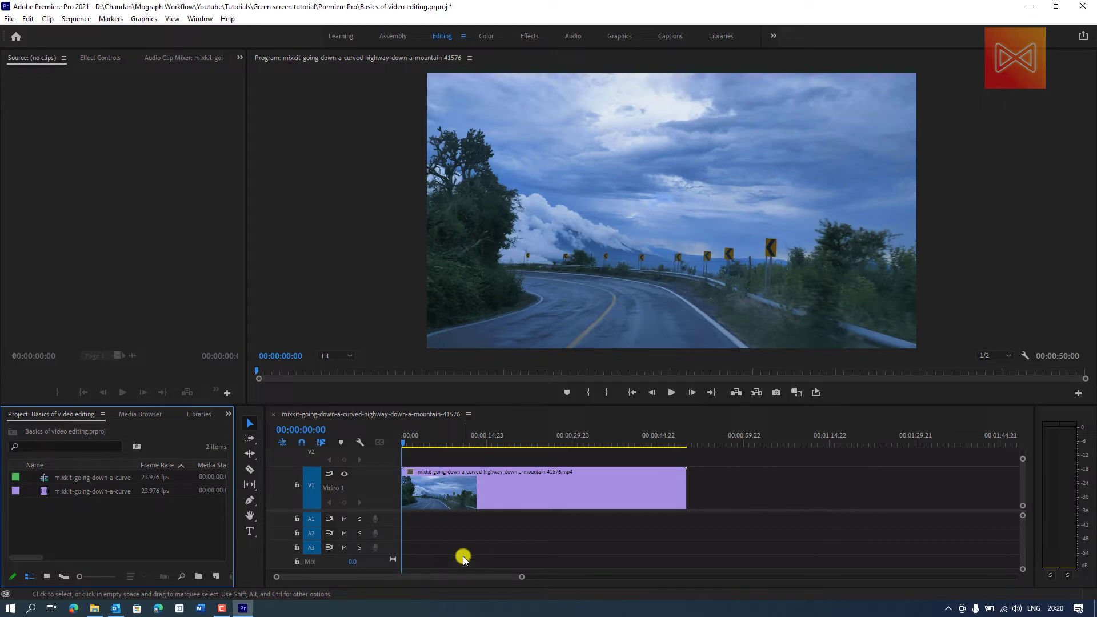
mouse_move(419, 438)
left_mouse_down()
mouse_move(472, 443)
mouse_move(436, 452)
left_mouse_up()
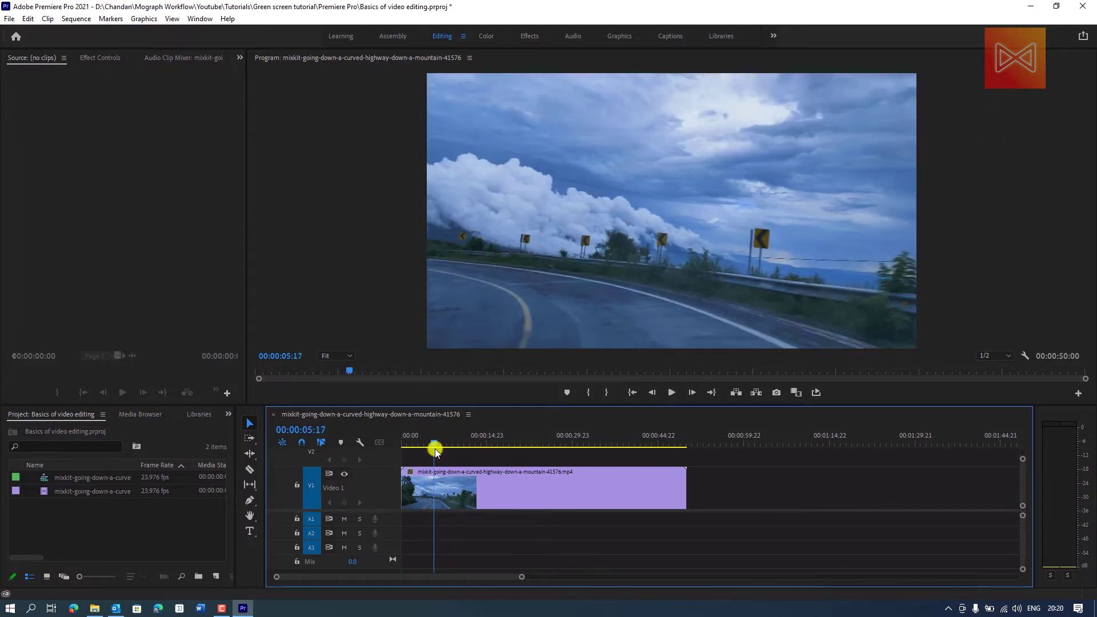
left_click(251, 467)
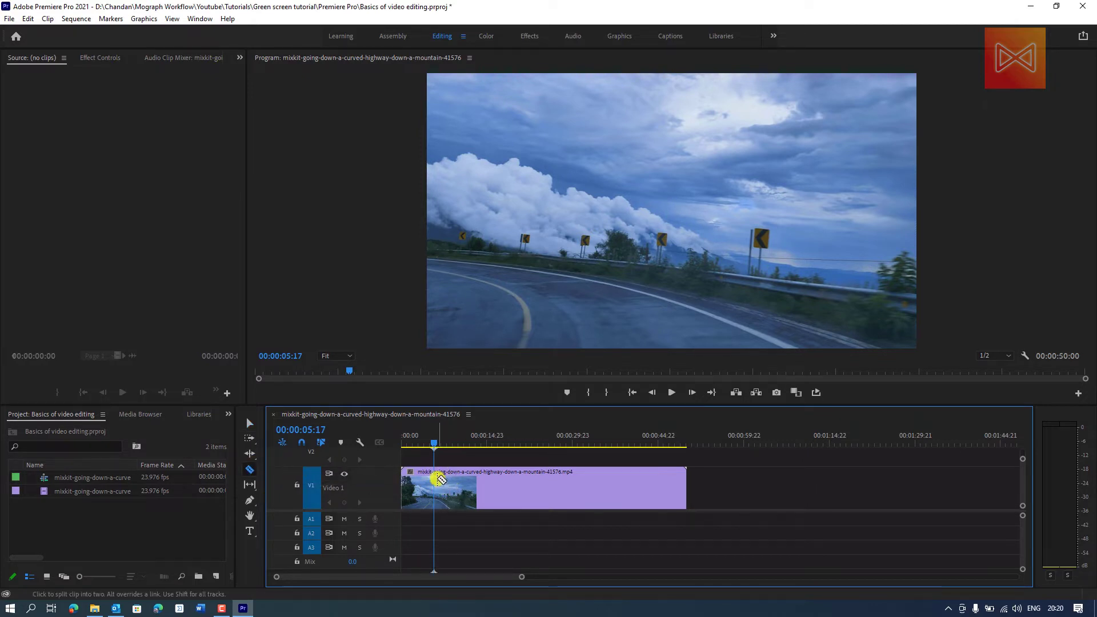
key("v")
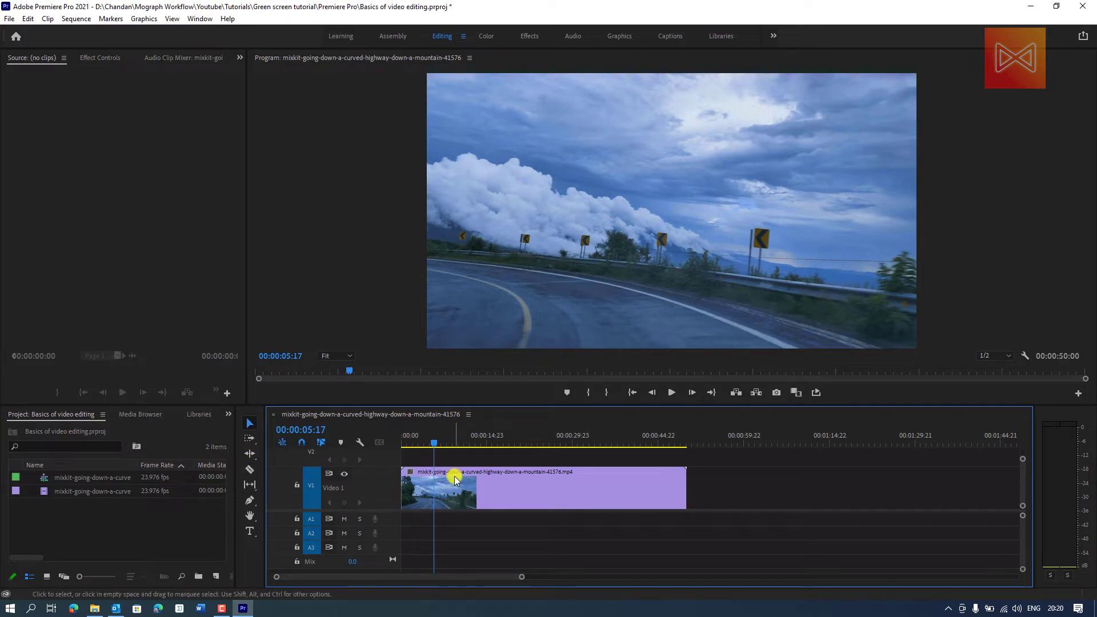
mouse_move(441, 440)
left_mouse_down()
mouse_move(460, 445)
mouse_move(423, 451)
mouse_move(436, 451)
left_mouse_up()
key("c")
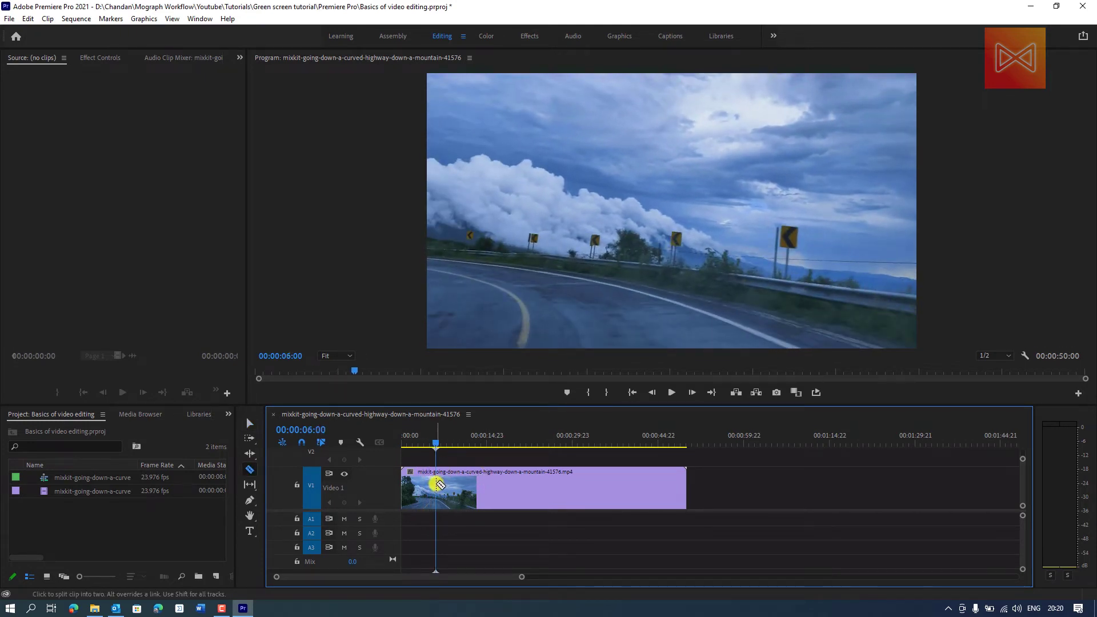
key("v")
- Split the highway clip on V1 a little after 7 seconds and again at 00:00:16:19
left_click_drag(441, 440, 498, 449)
key("ctrl+k")
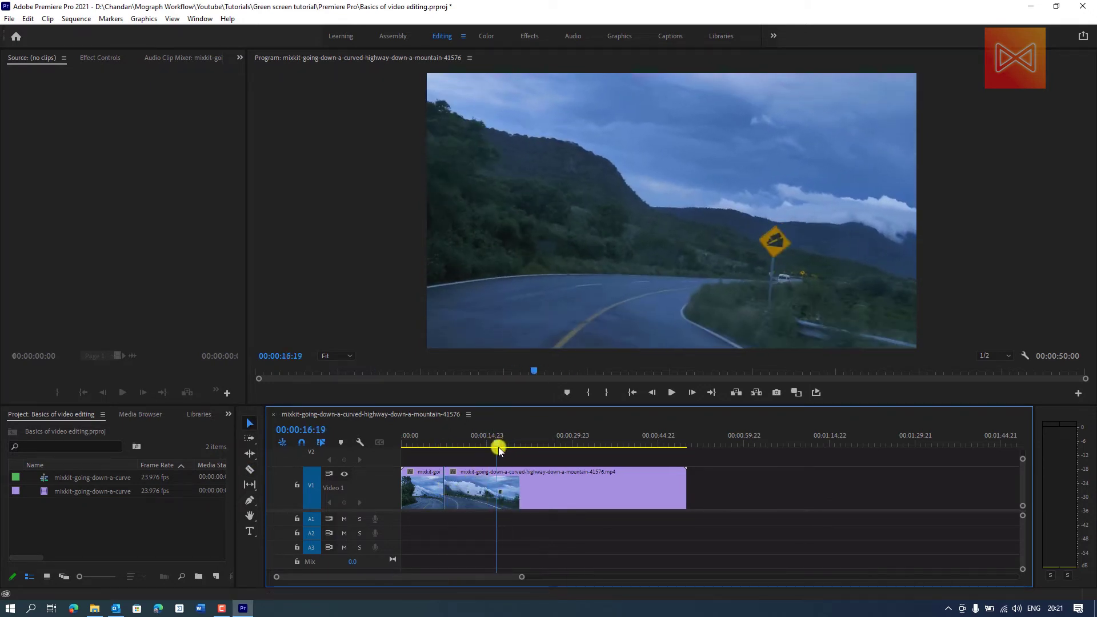
key("ctrl+k")
- Delete the middle segment of the highway clip and move the remaining segment against the first one to close the gap
left_click(480, 450)
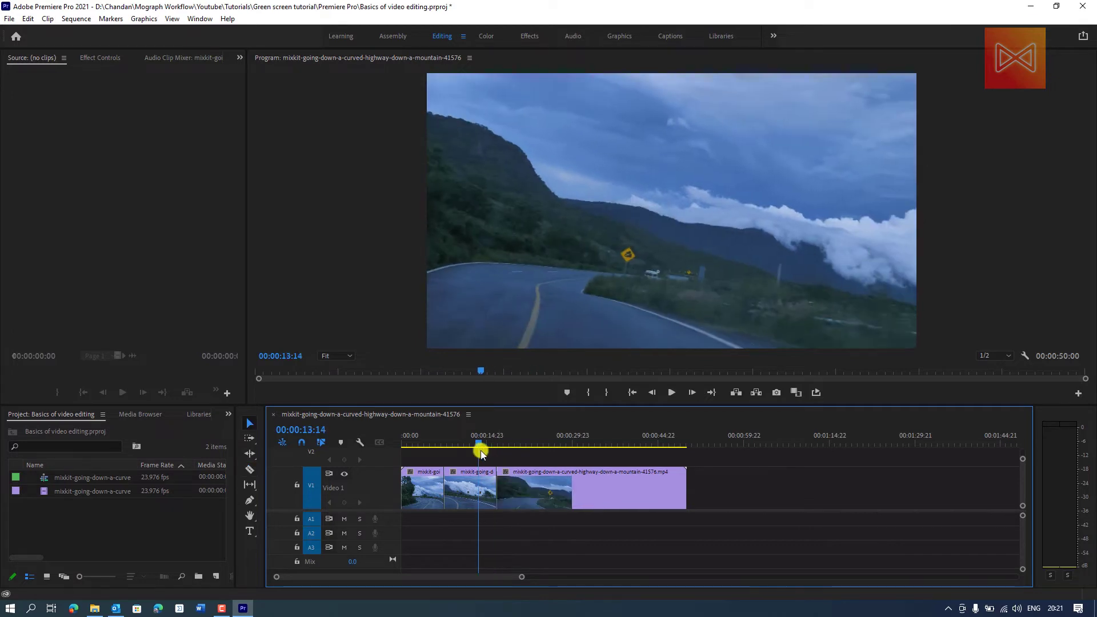
left_click_drag(480, 452, 442, 449)
left_click(480, 495)
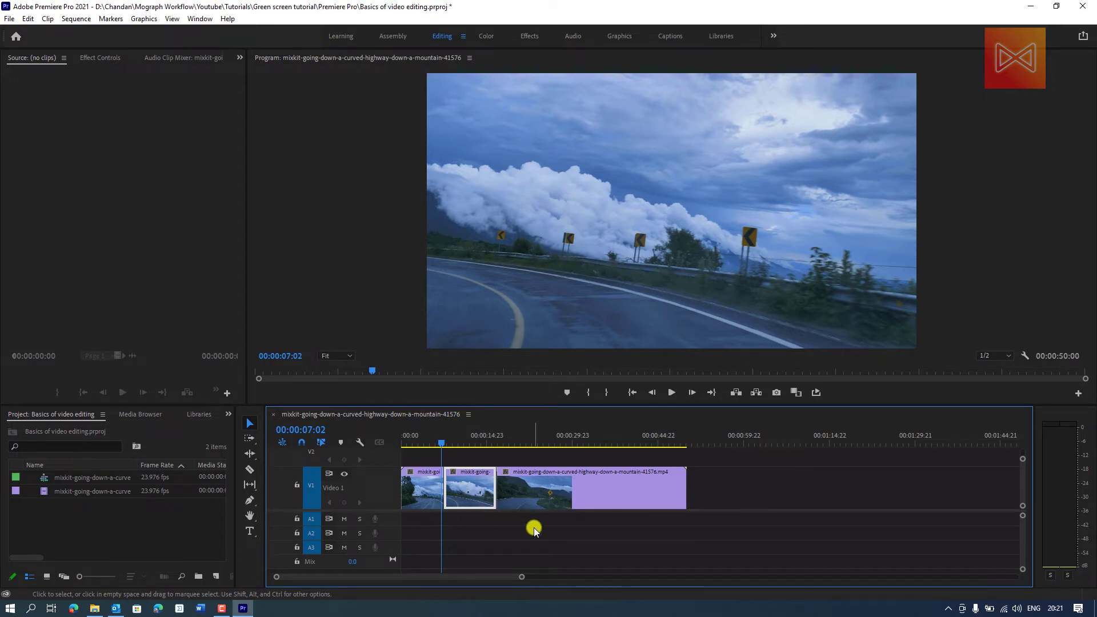
key("Delete")
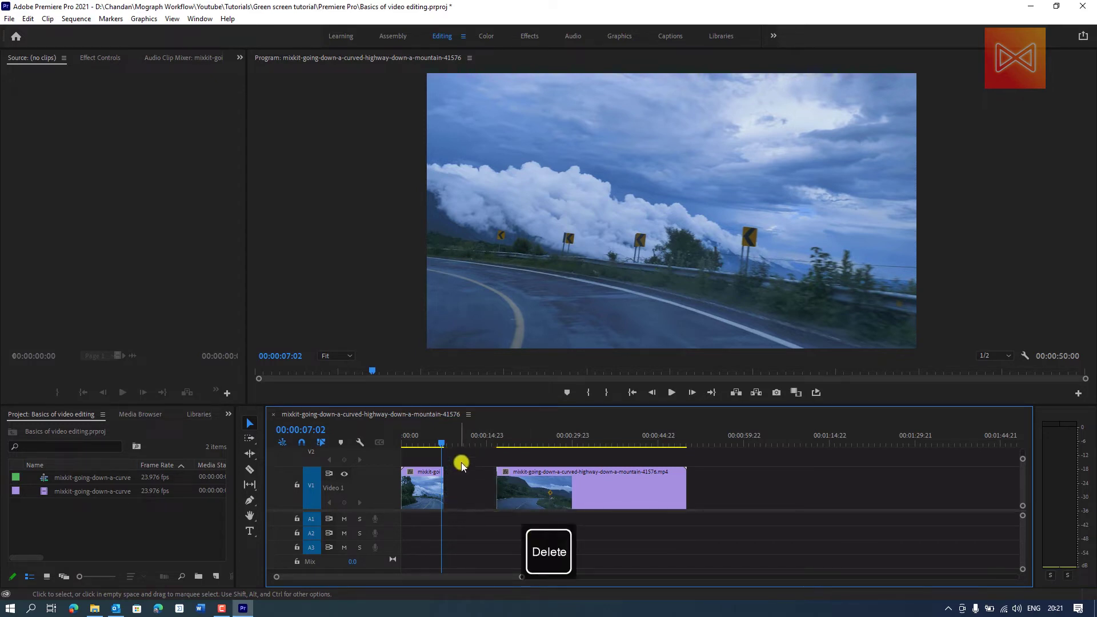
left_click_drag(449, 453, 493, 526)
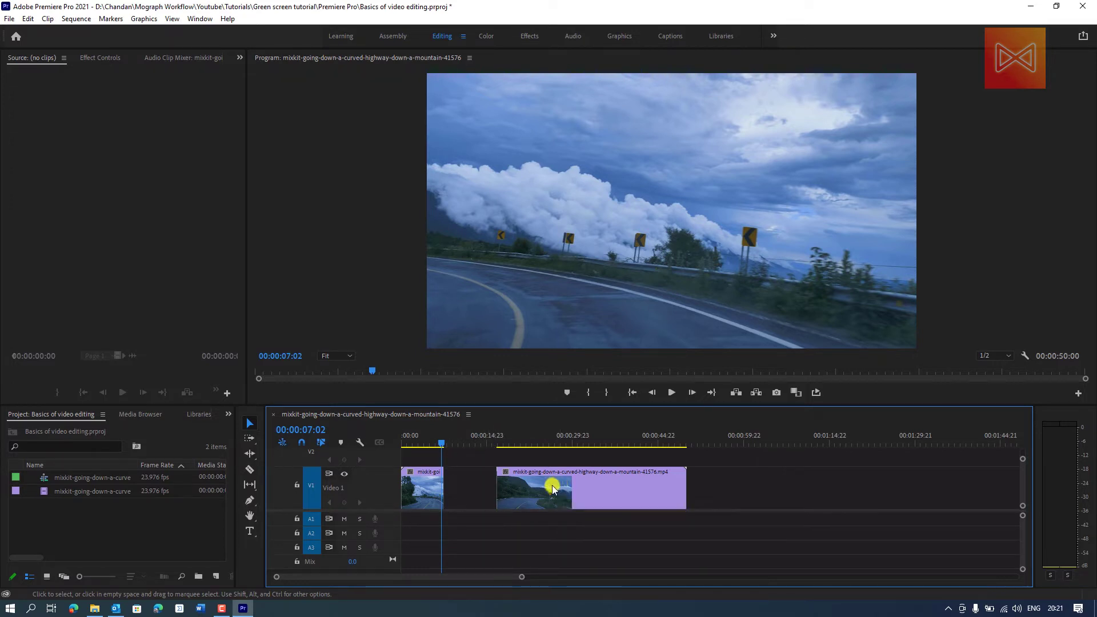
left_click_drag(527, 483, 473, 483)
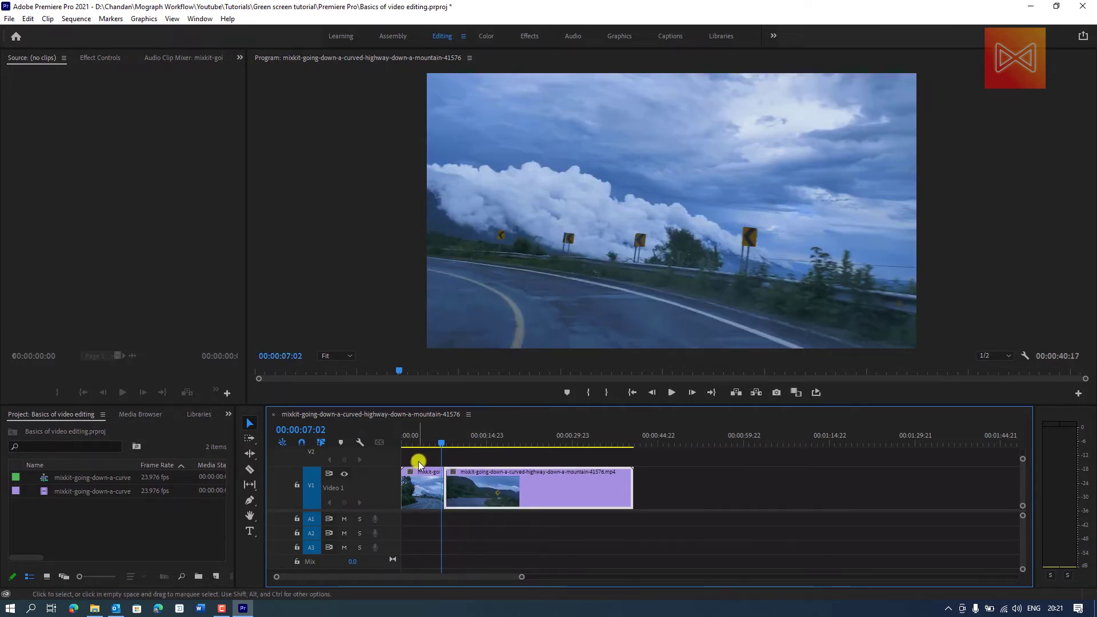
- Split the second highway clip on V1 at 00:00:13:14 and again at 00:00:25:00
left_click(437, 443)
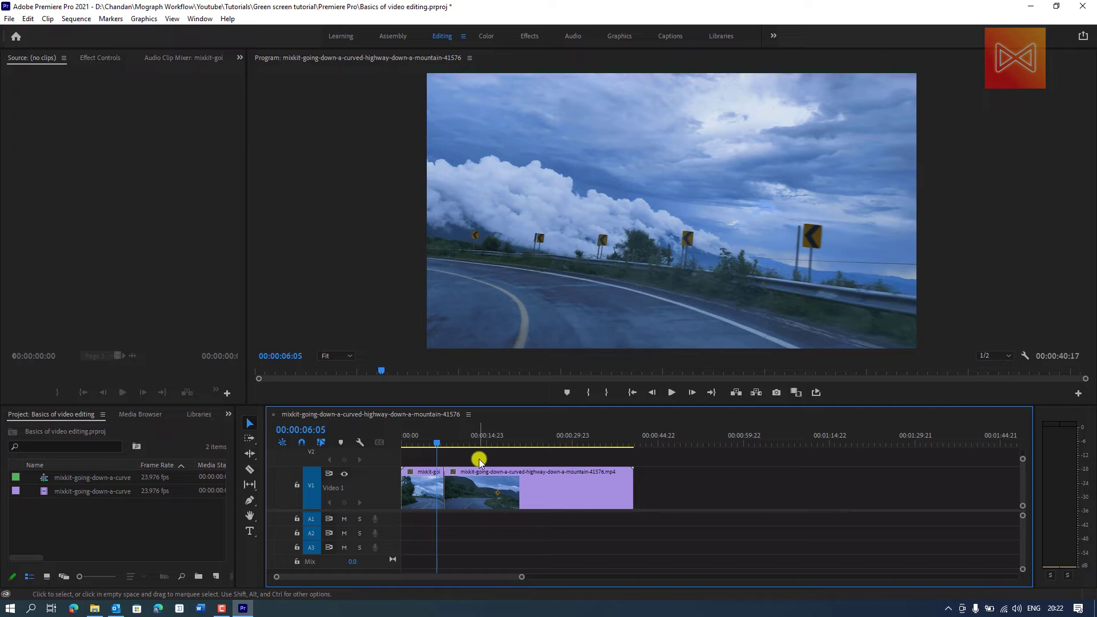
left_click_drag(471, 440, 482, 442)
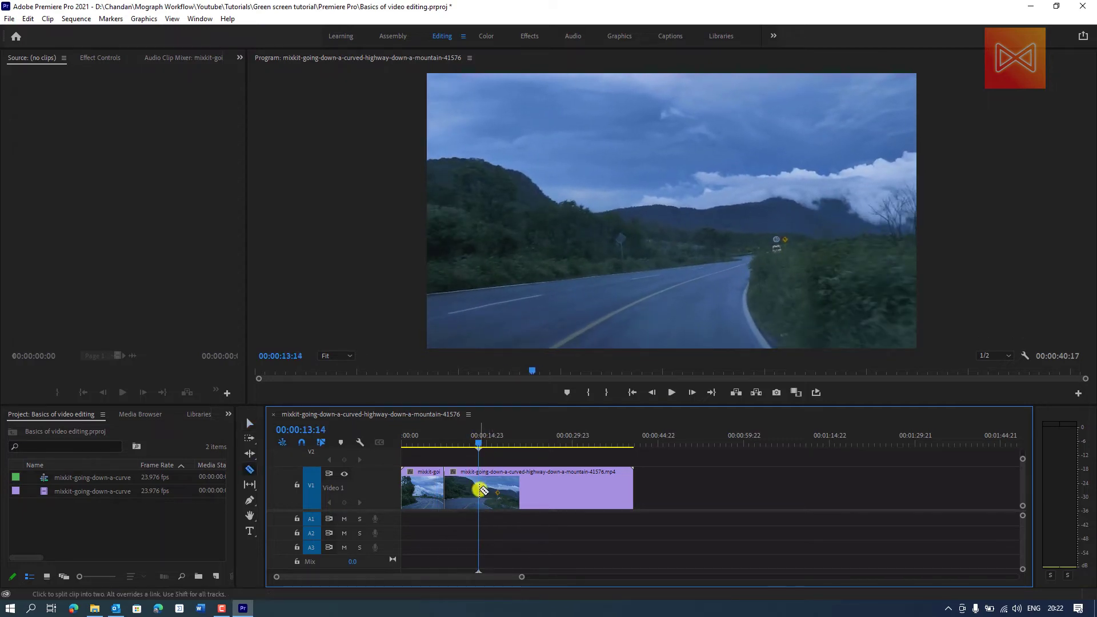
key("ctrl+k")
left_click_drag(529, 441, 545, 440)
key("c")
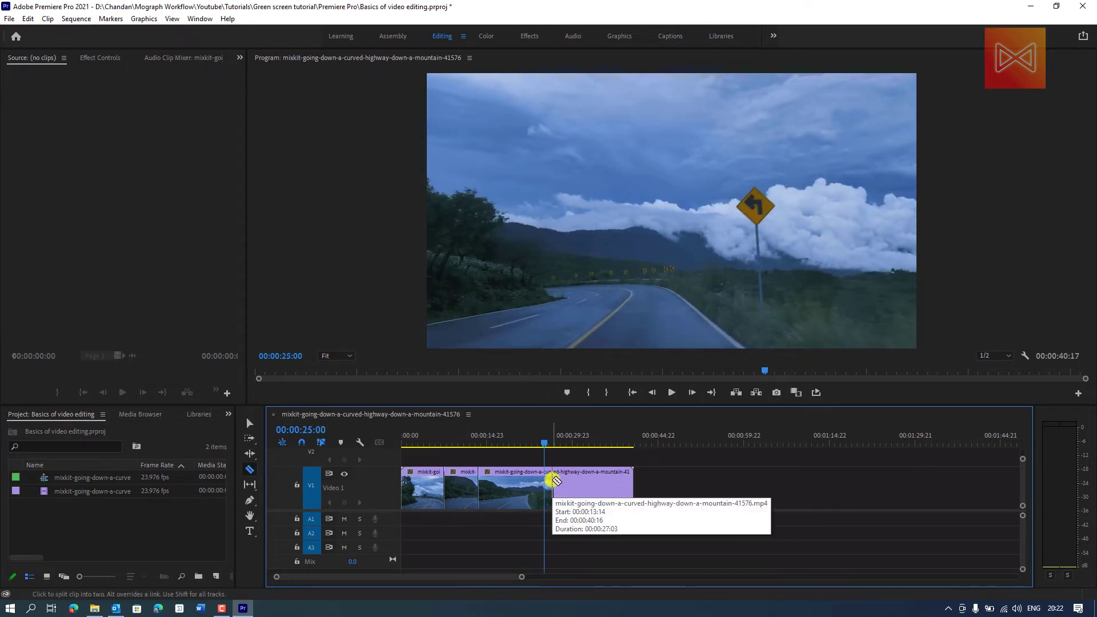
left_click(543, 480)
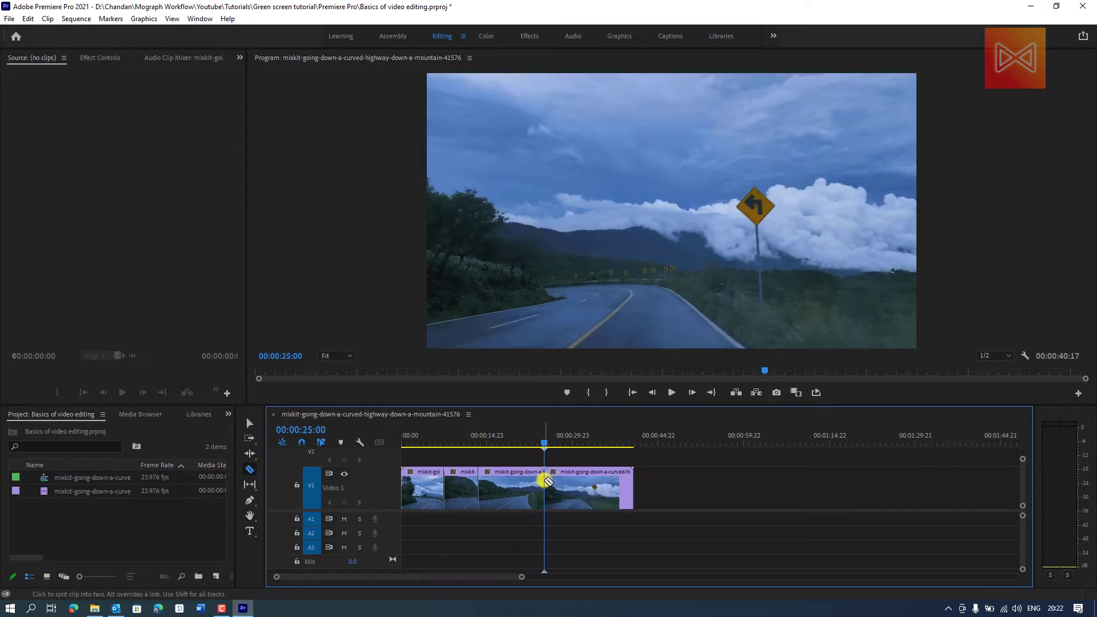
- Ripple delete the segment between 00:00:13:14 and 00:00:25:00 and scrub across the resulting join to check it
key("v")
left_click(531, 491)
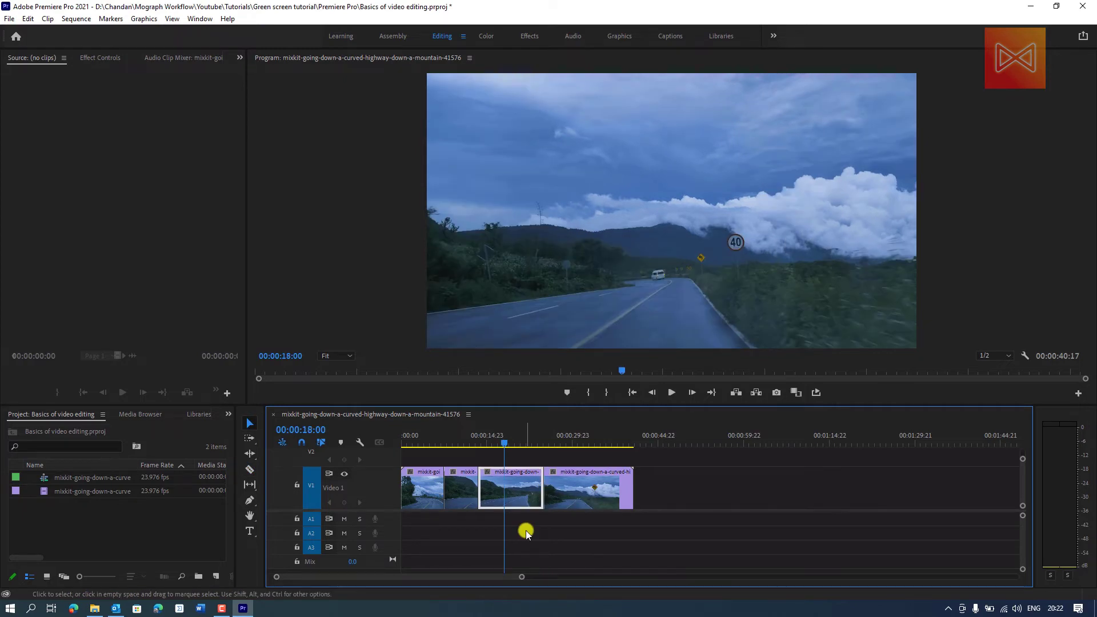
key("shift+Delete")
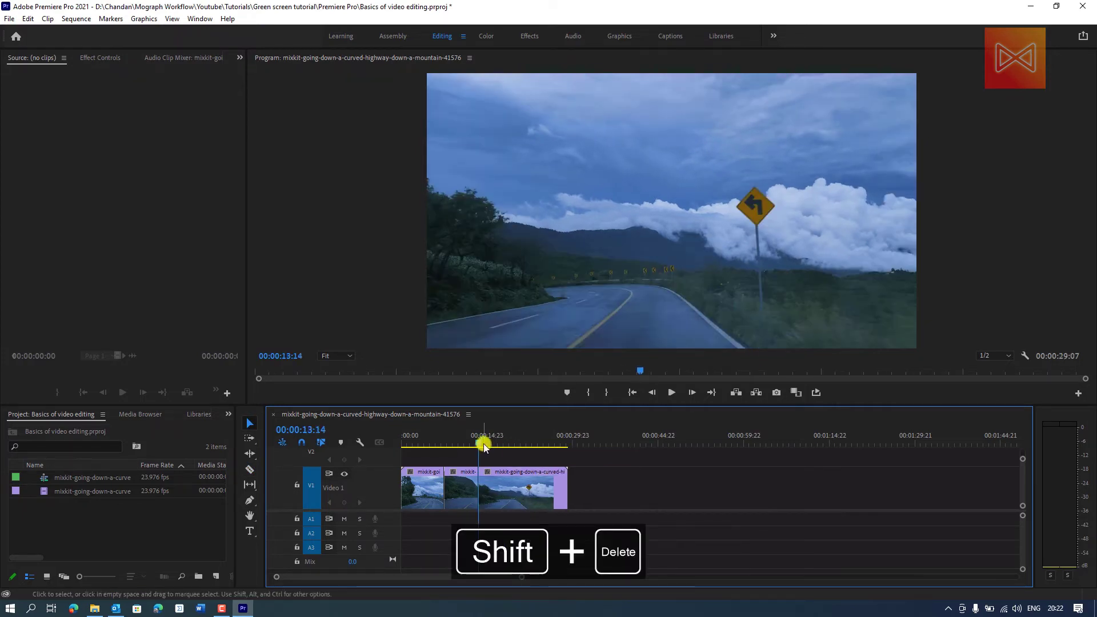
left_click_drag(484, 445, 473, 444)
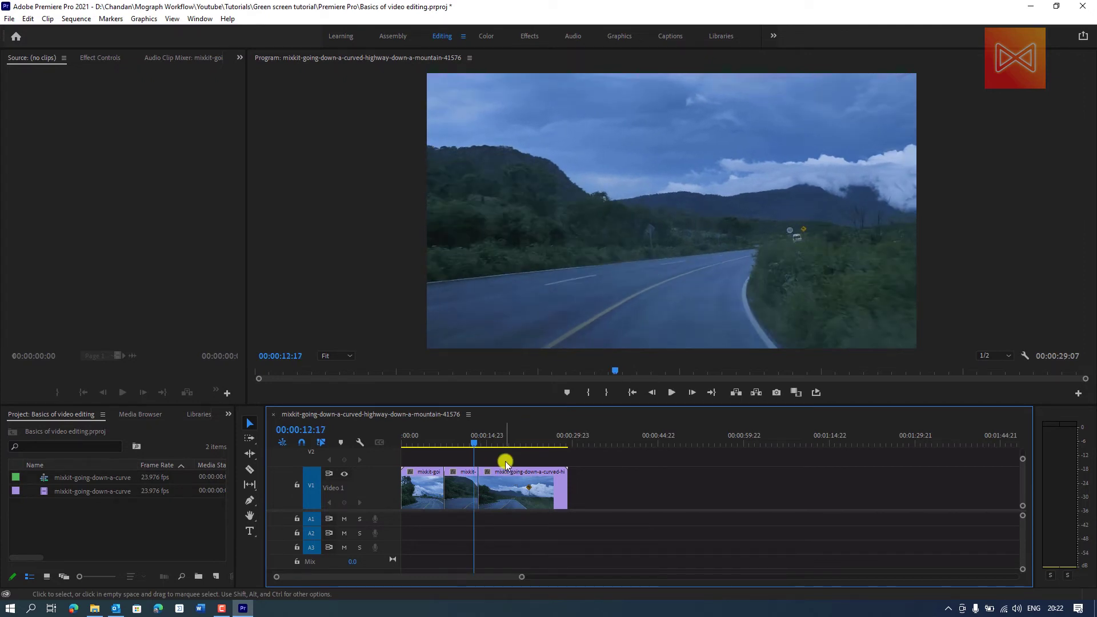
left_click_drag(478, 444, 485, 455)
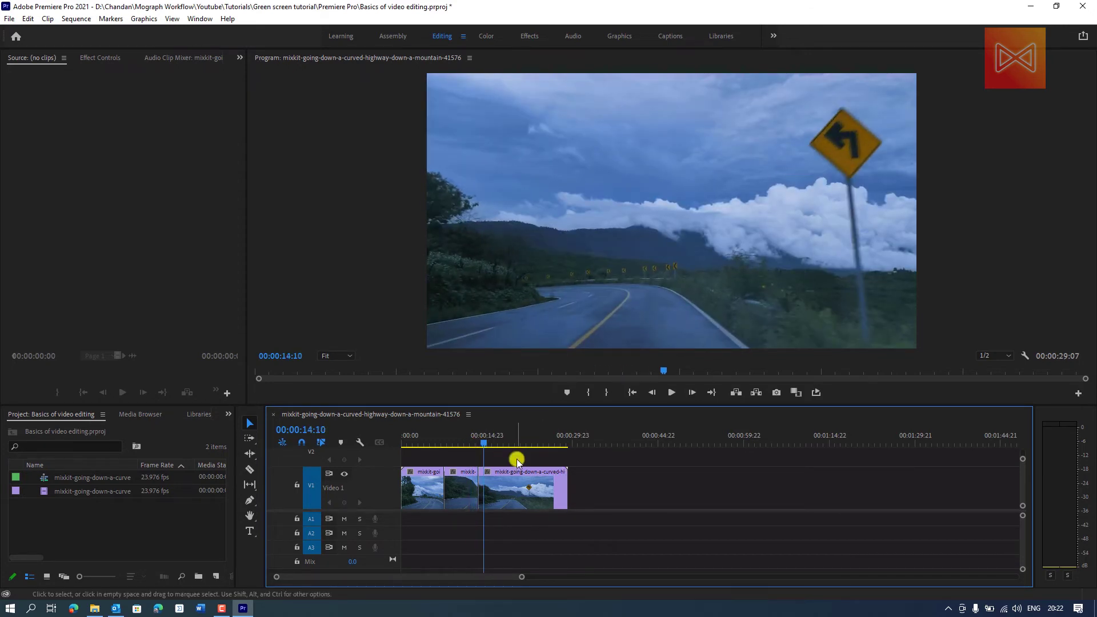
left_click_drag(487, 443, 482, 444)
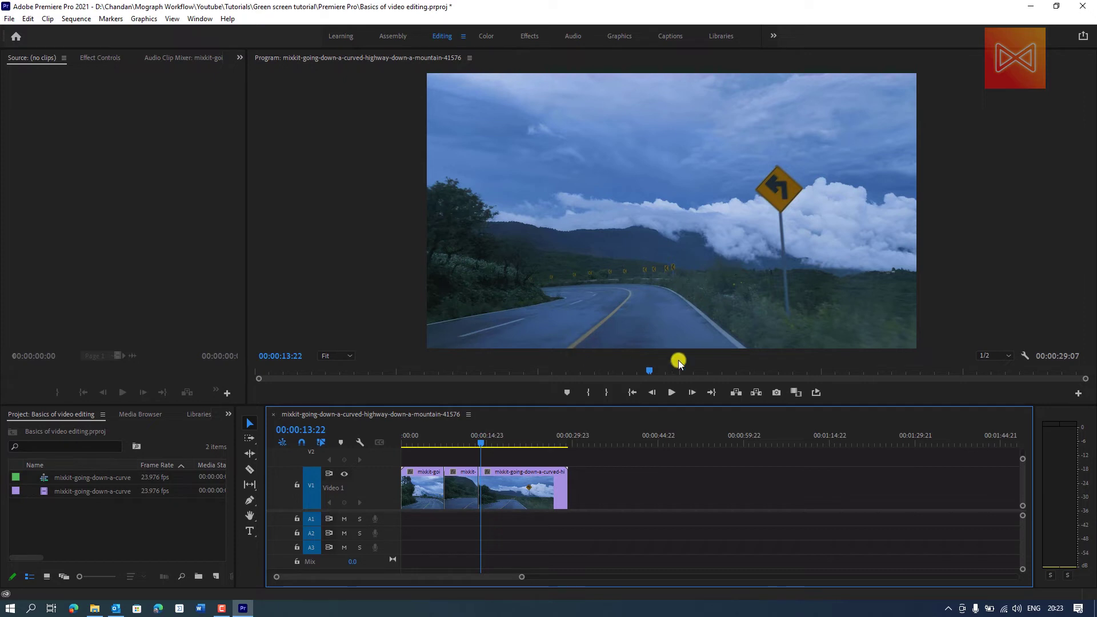
left_click_drag(483, 444, 513, 460)
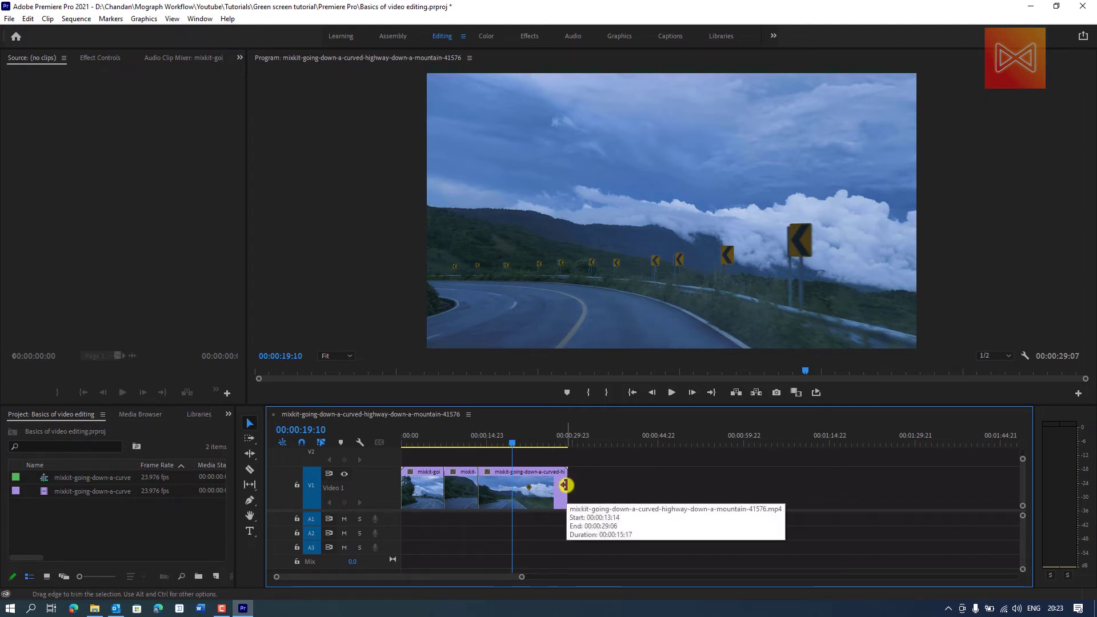
- Try trimming the last highway clip by moving its end earlier, and undo the trim
left_click_drag(565, 485, 498, 484)
key("ctrl+z")
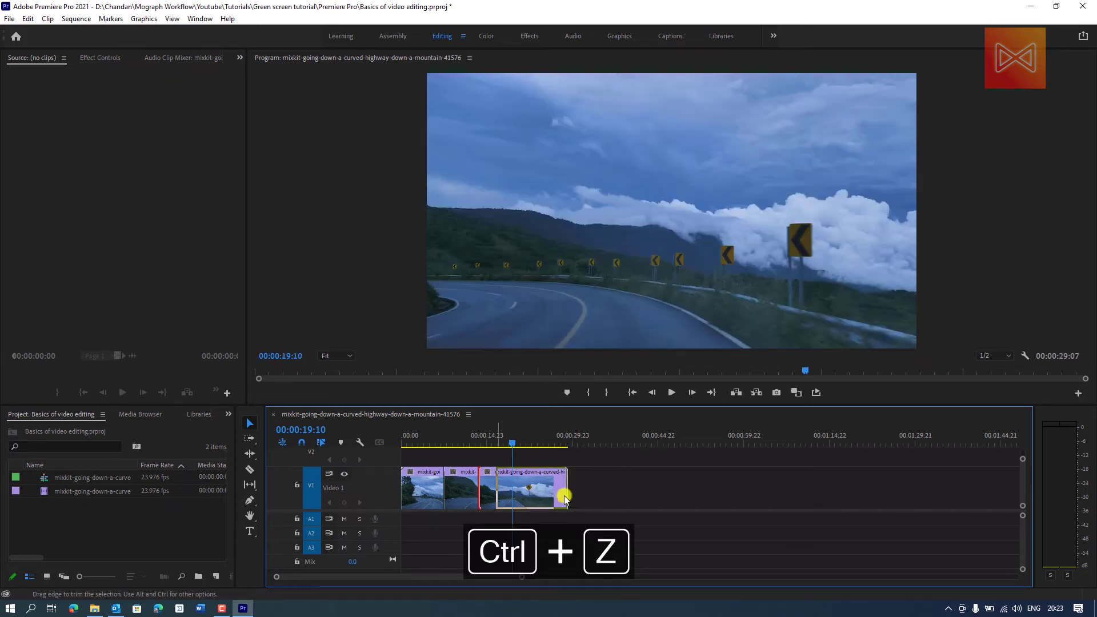
key("ctrl+z")
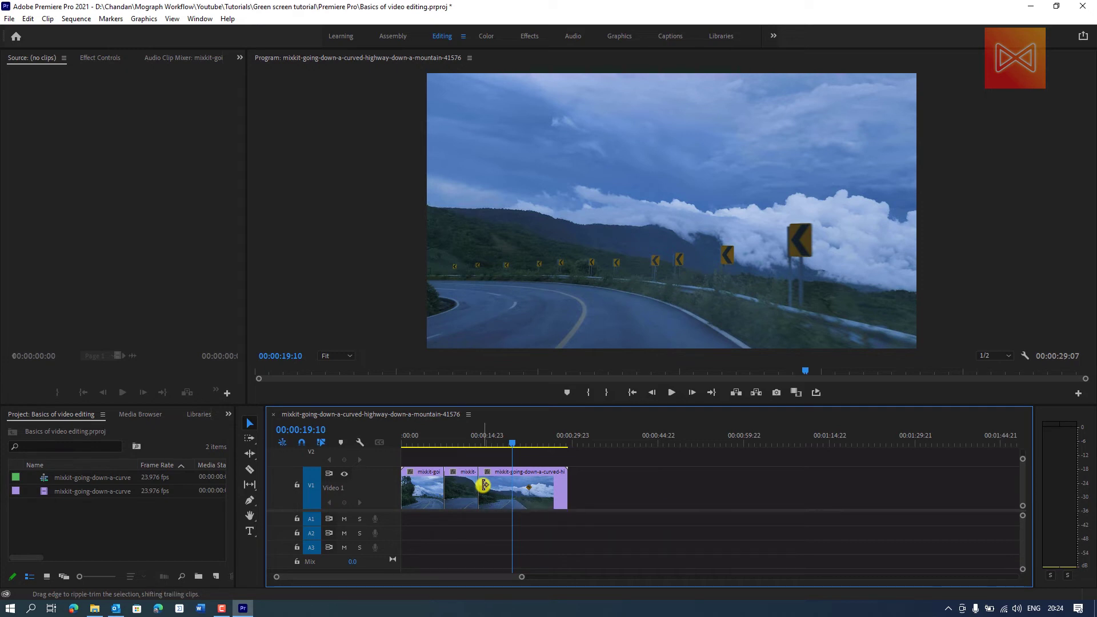
- Ripple-trim the start of the last highway clip twice, shortening it to 00:00:05:13, and scrub across the cut
left_click_drag(484, 484, 511, 462)
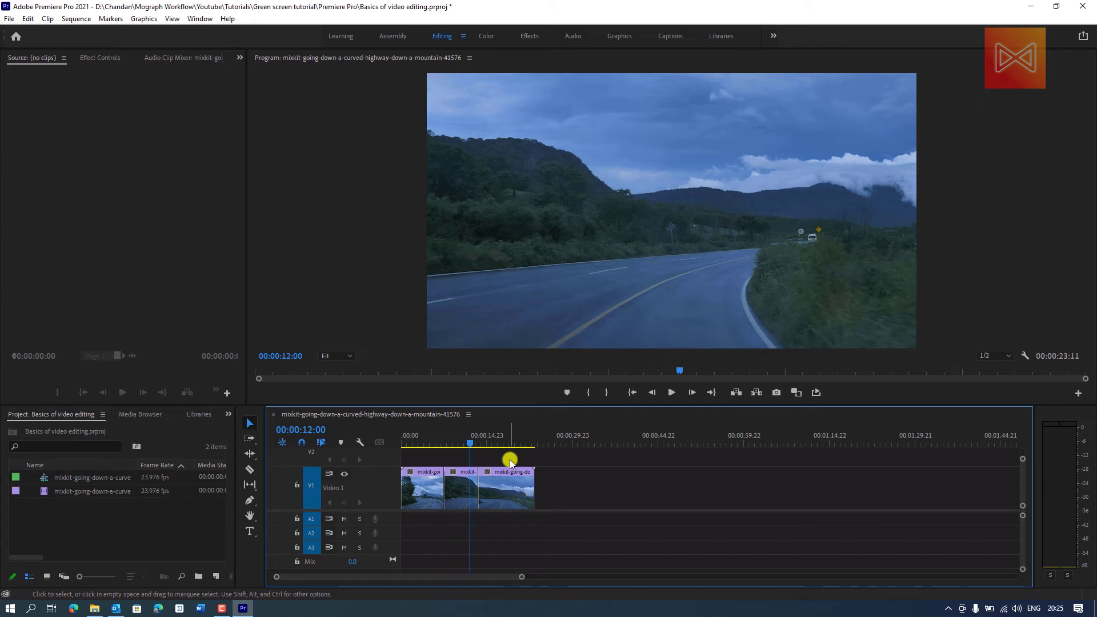
left_click(504, 443)
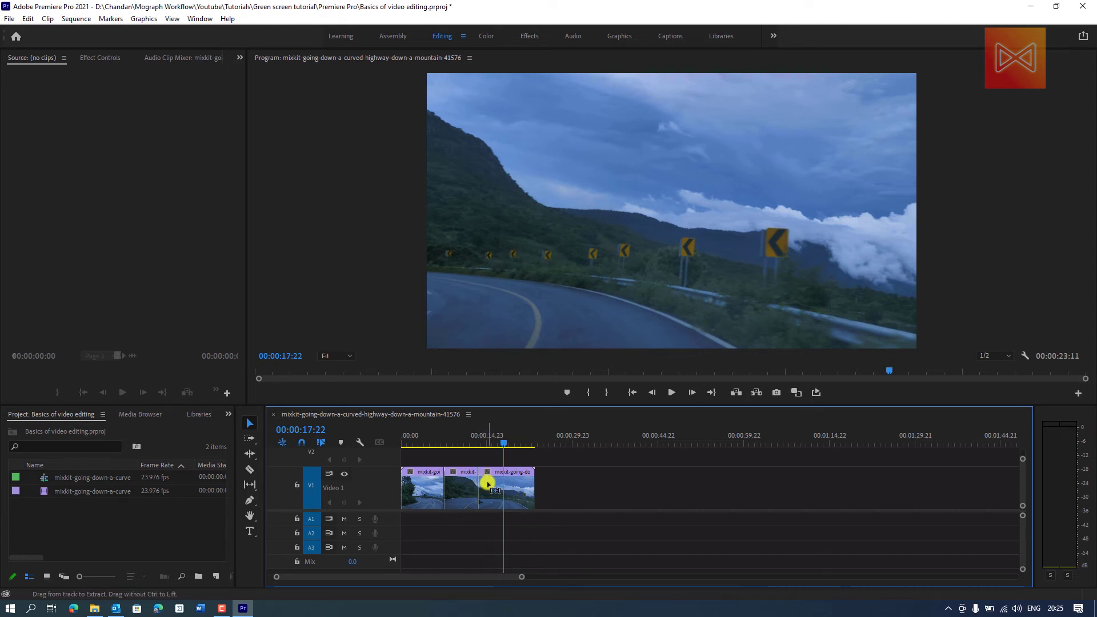
left_click_drag(480, 486, 506, 487)
left_click(474, 438)
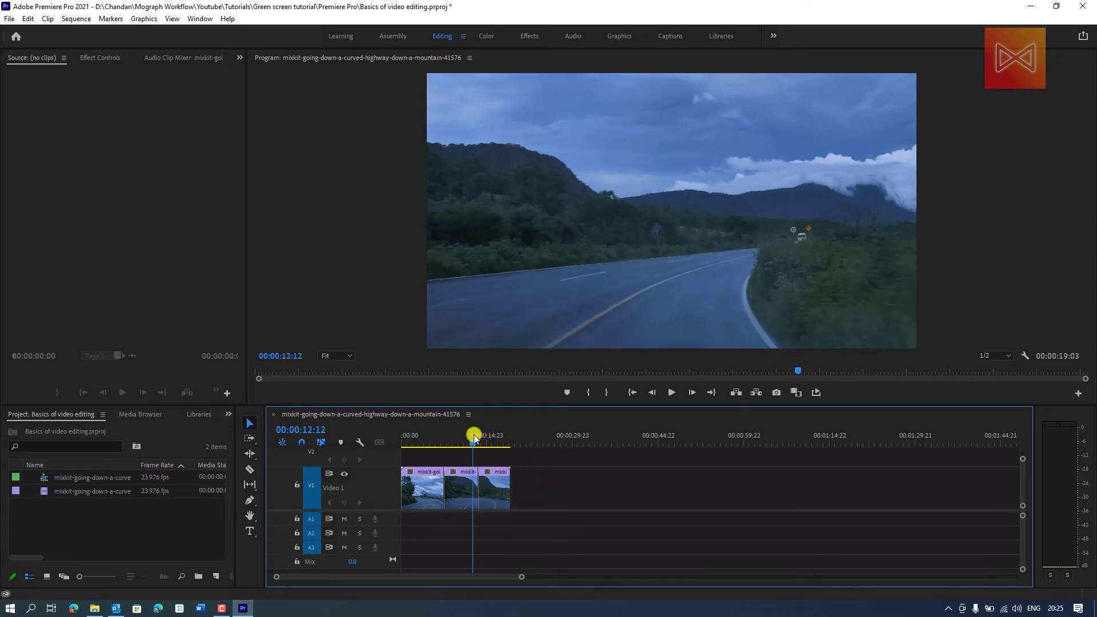
left_click_drag(474, 438, 486, 438)
- Reduce the height of the video tracks slightly and place the playhead at 00:00:08:12, just past the first cut
key("ctrl+minus")
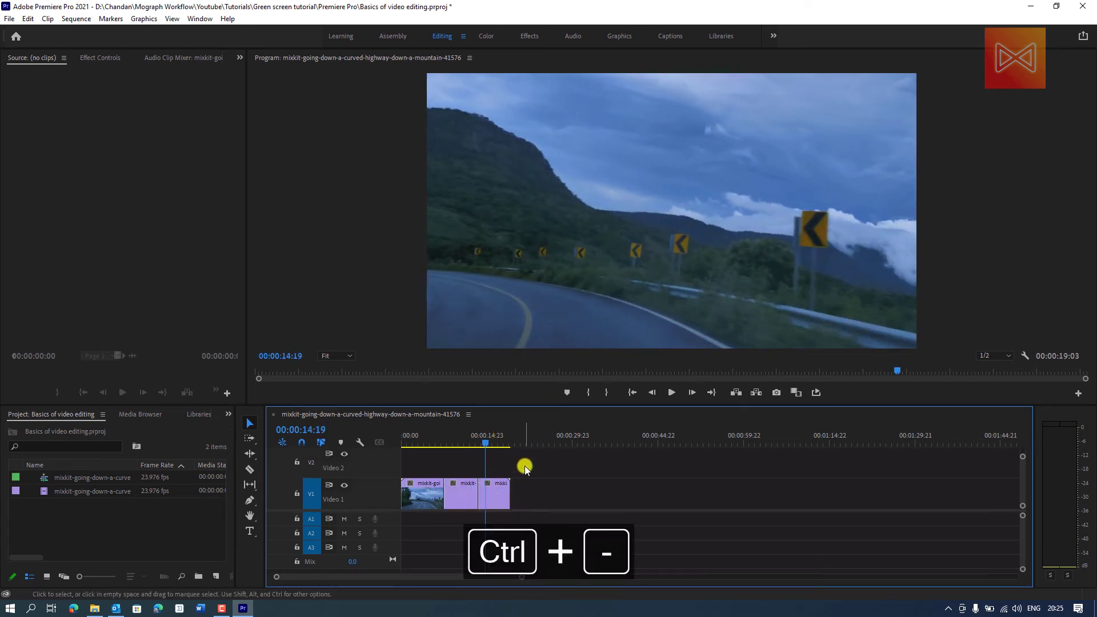
key("ctrl+minus")
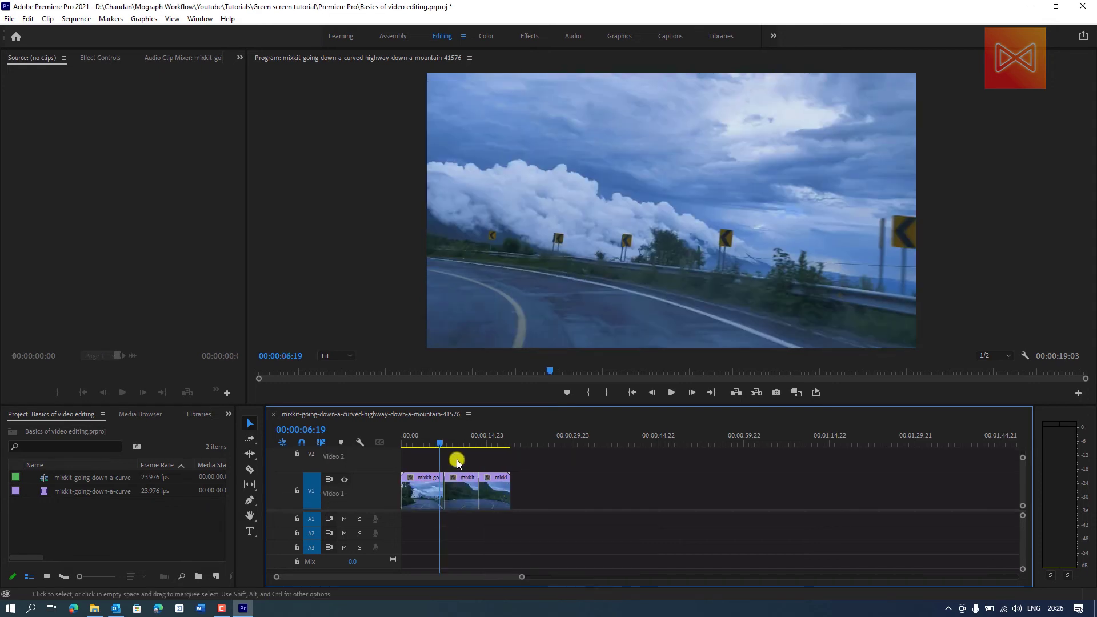
key("Down")
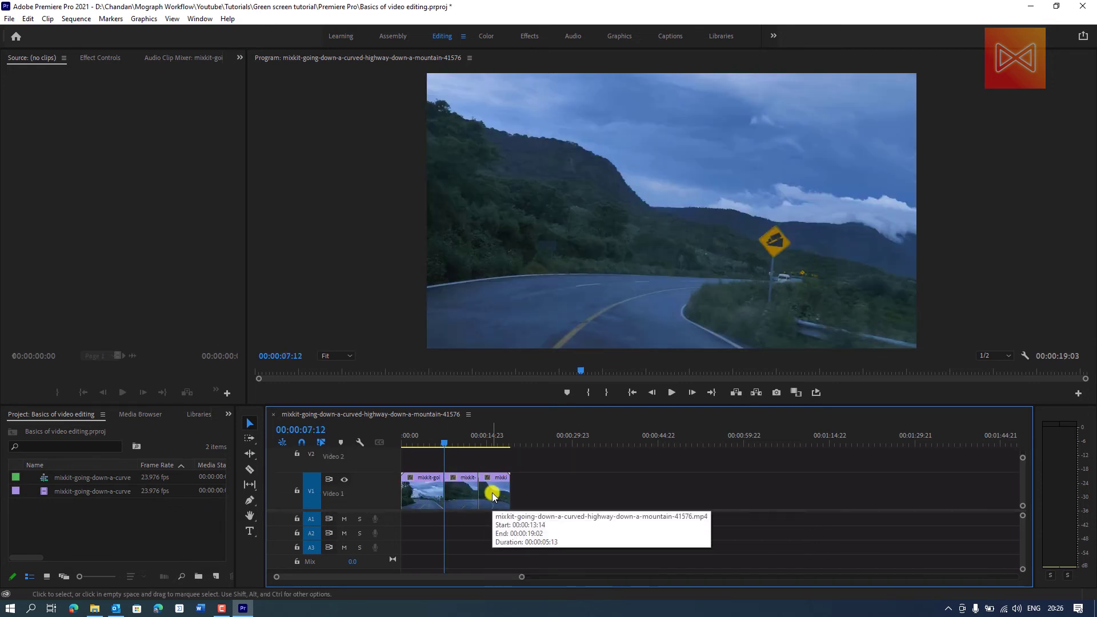
left_click(450, 445)
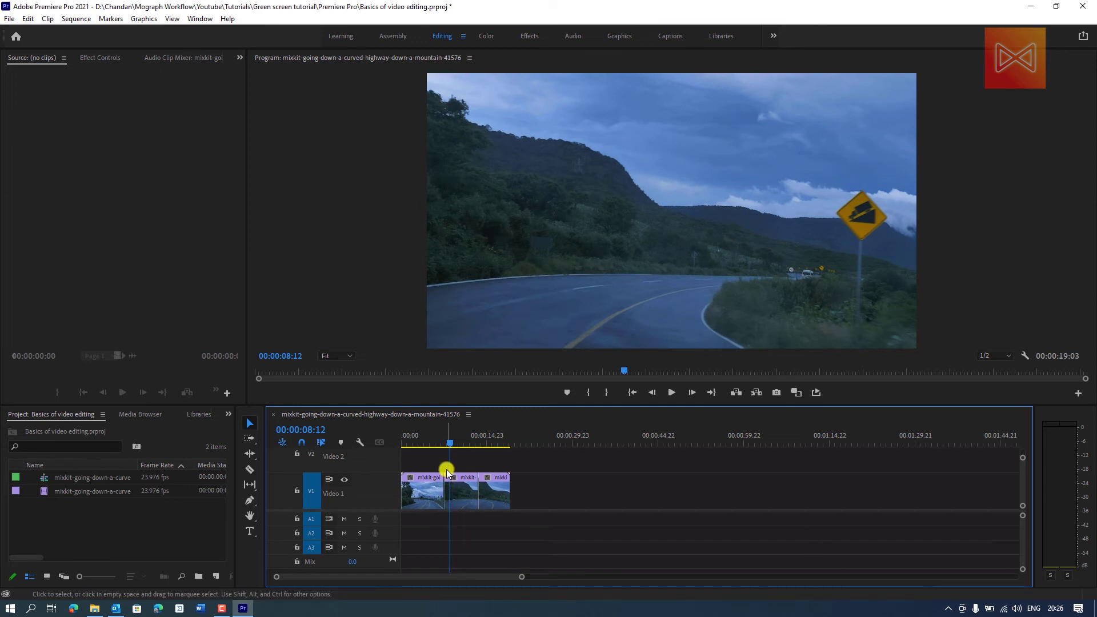
left_click_drag(469, 465, 412, 494)
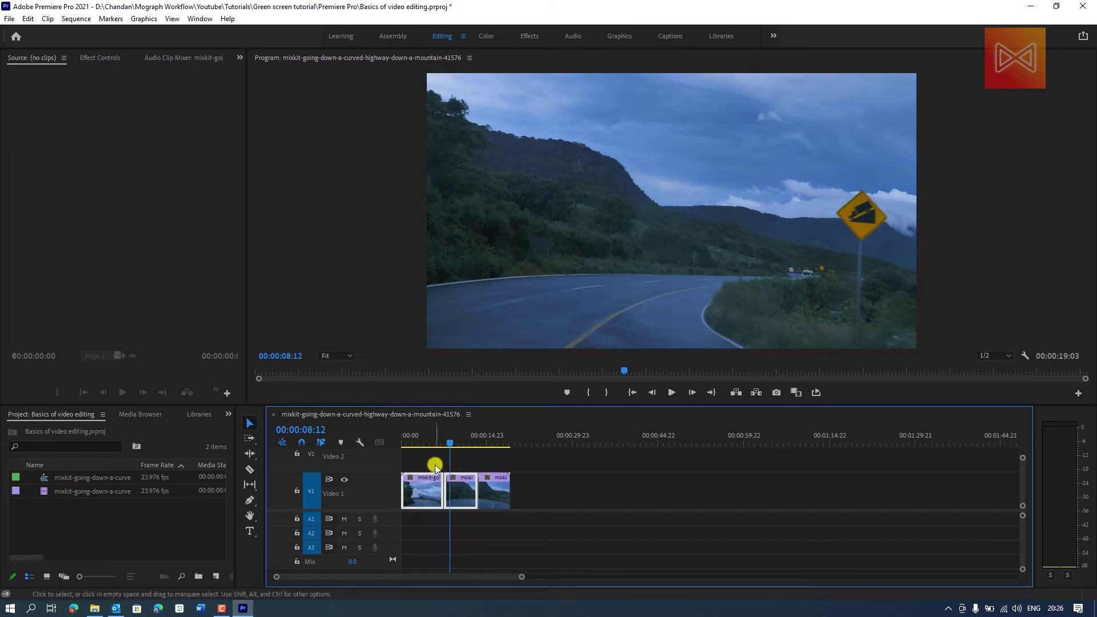
left_click(435, 464)
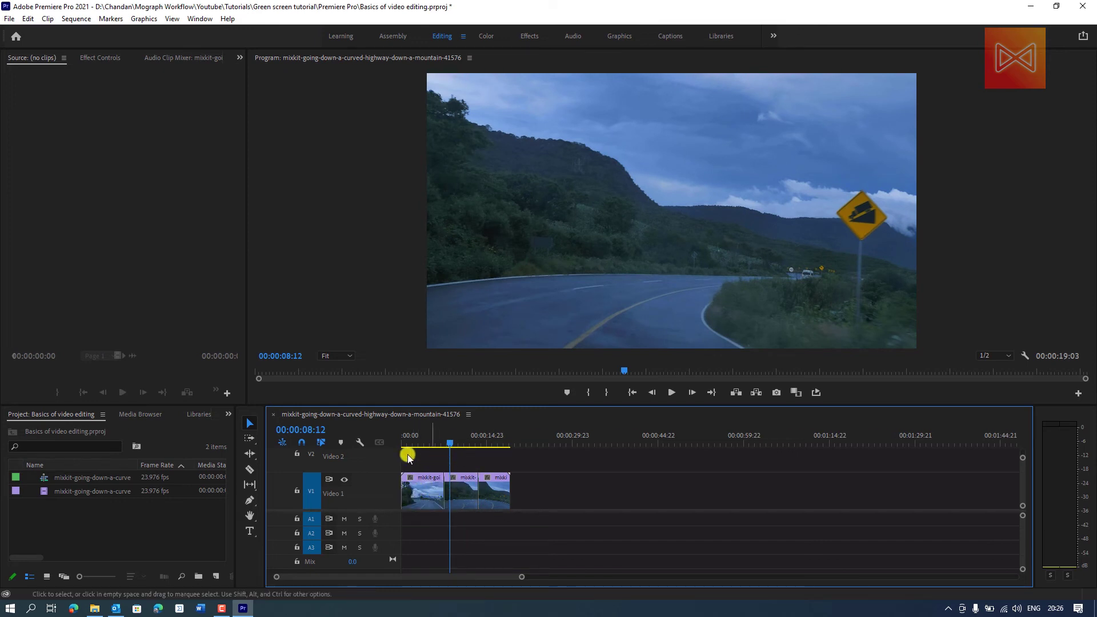
- Apply the Paint Splatter wipe transition to the cut between the first and second highway clips
left_click(228, 414)
left_click(262, 475)
double_click(37, 502)
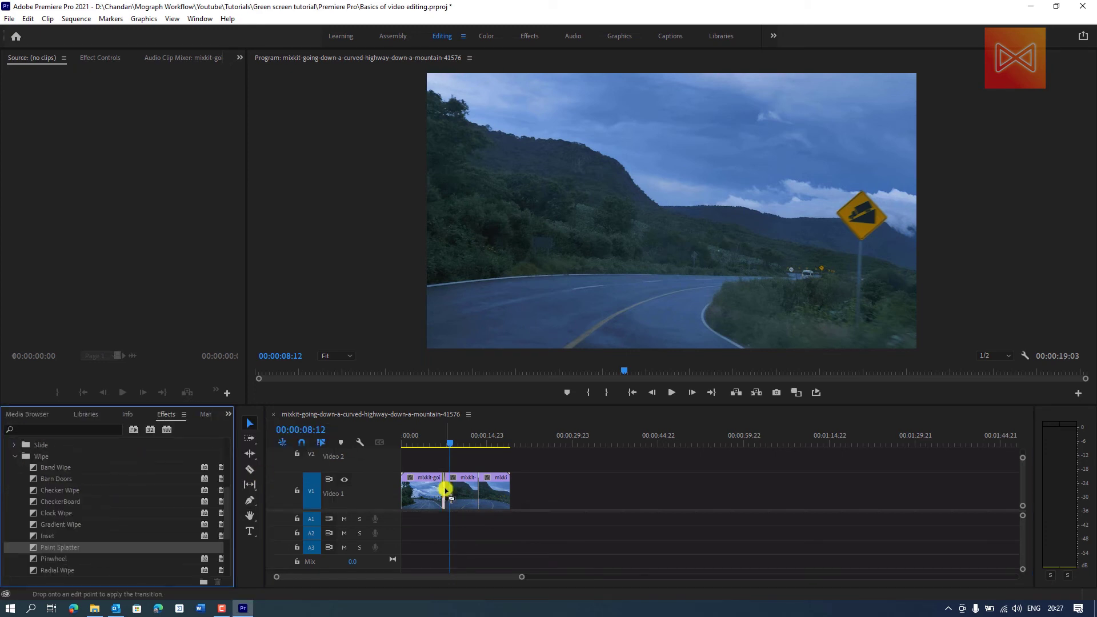
left_click_drag(443, 488, 128, 536)
- Play the sequence across the first cut to preview the Paint Splatter transition
scroll(440, 497, "up", 2)
scroll(451, 491, "up", 1)
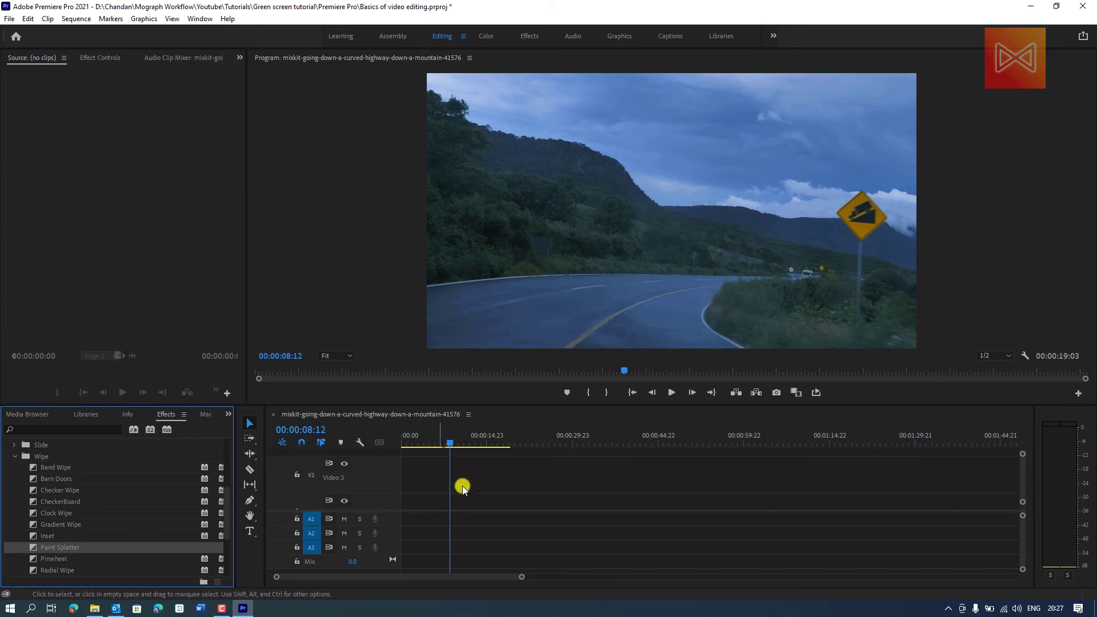
scroll(461, 486, "right", 2)
scroll(461, 485, "down", 3)
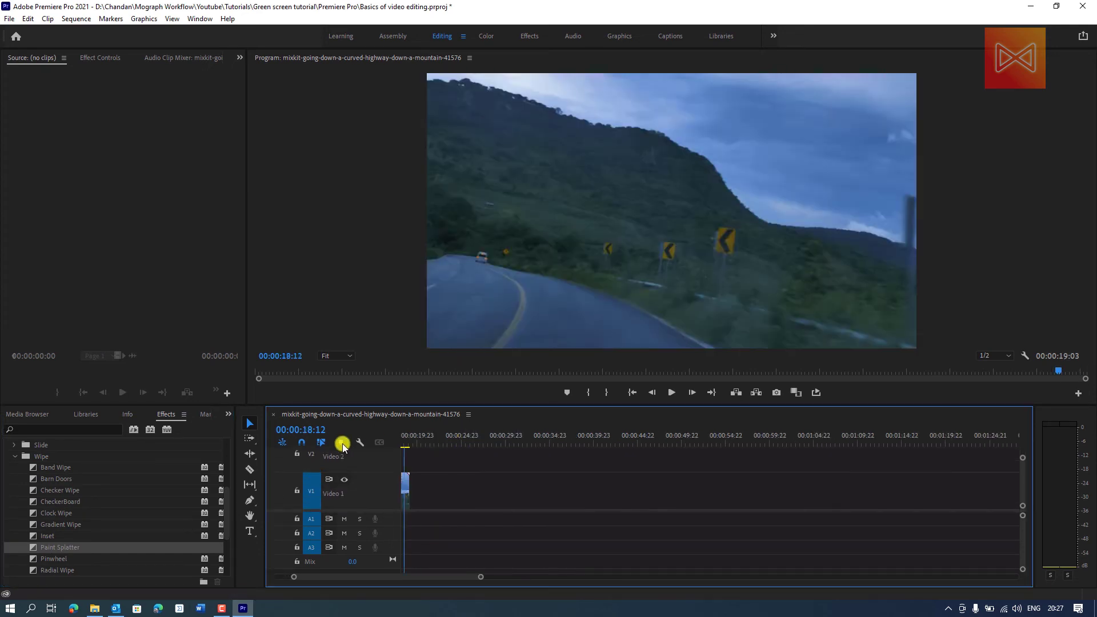
left_click_drag(343, 443, 418, 441)
key("space")
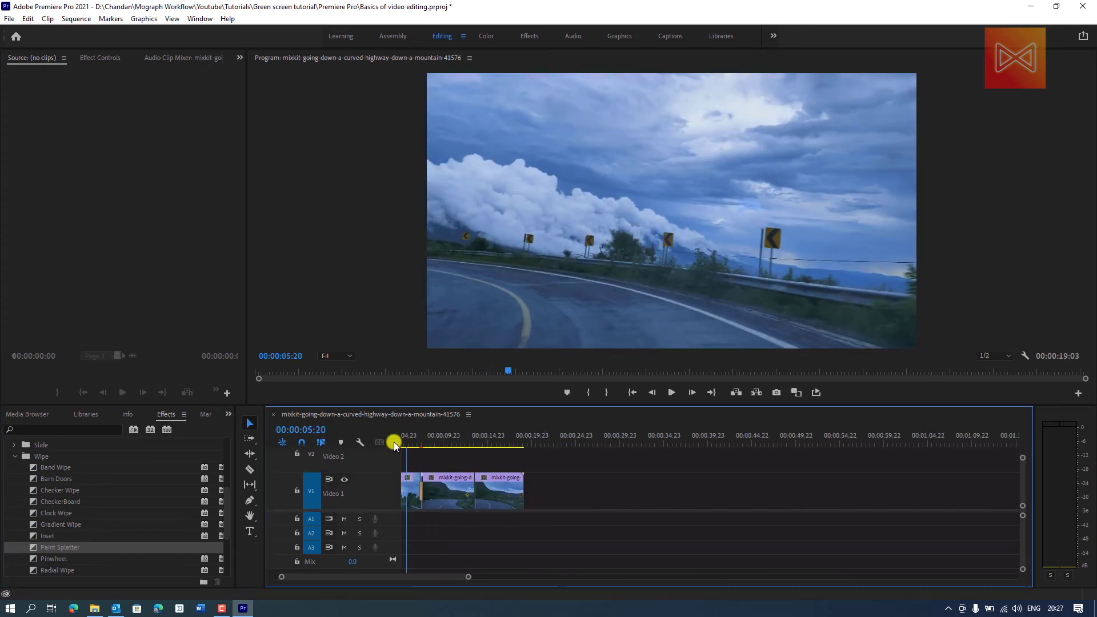
key("equal")
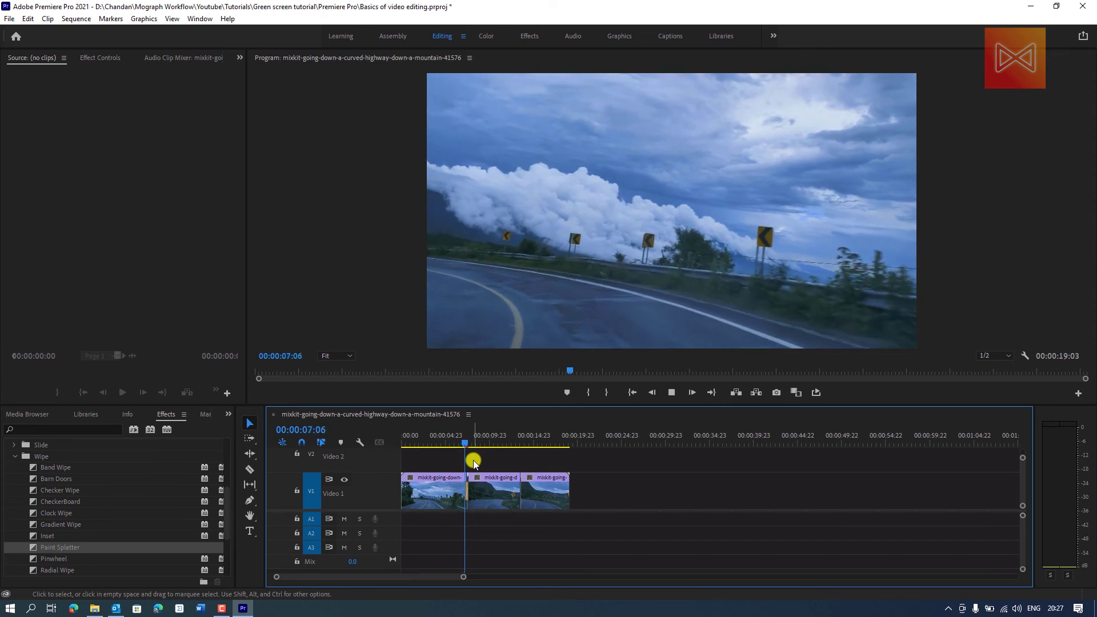
left_click(460, 442)
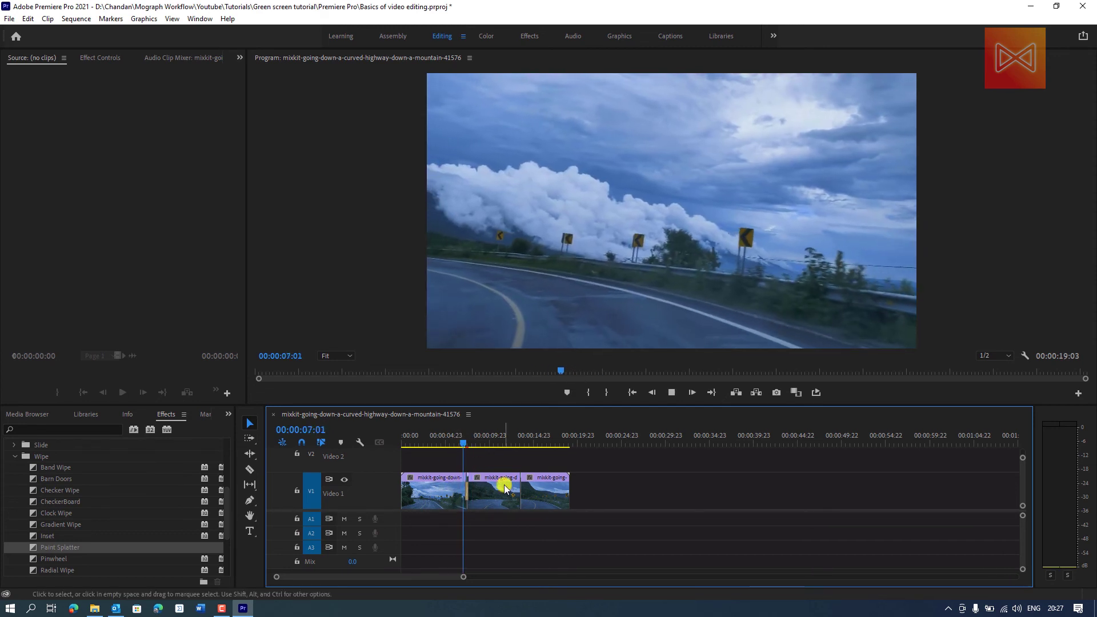
key("space")
- Lengthen the Paint Splatter transition so it ends slightly past 00:00:08:00, and scrub through it to check the effect
scroll(465, 496, "up", 3)
scroll(465, 496, "down", 3)
scroll(465, 496, "up", 5)
mouse_move(605, 494)
left_mouse_down()
mouse_move(703, 490)
mouse_move(668, 492)
left_mouse_up()
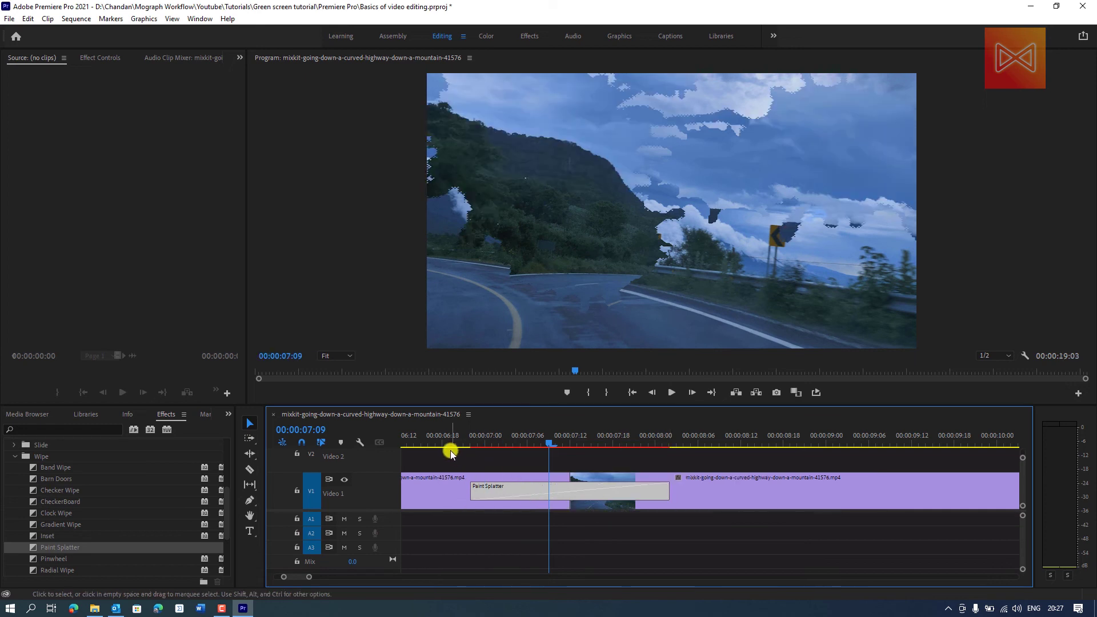
left_click(447, 442)
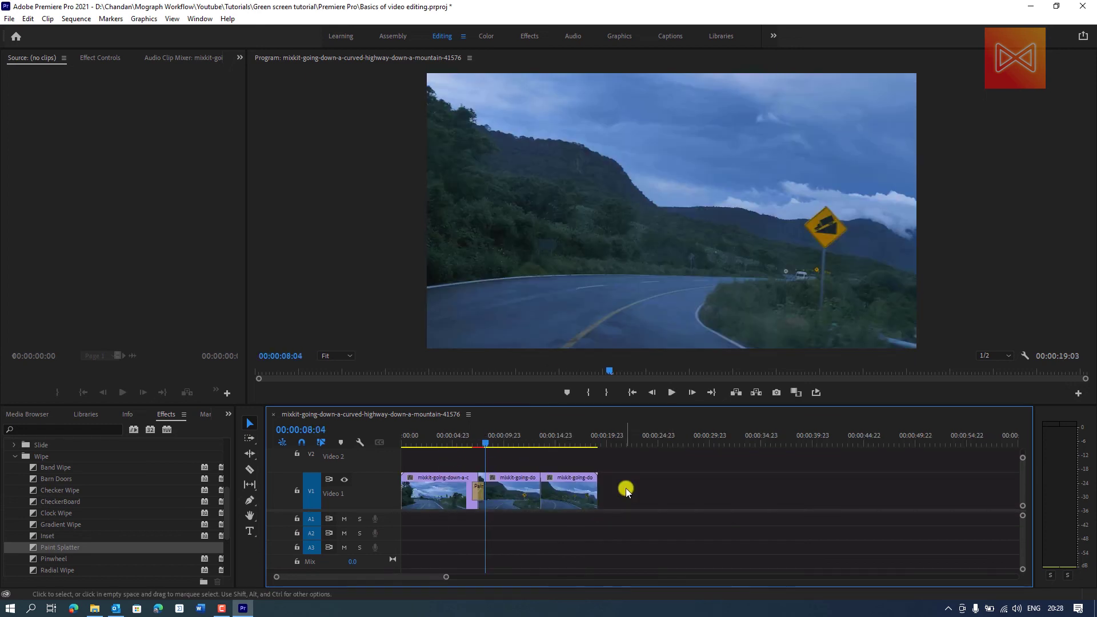